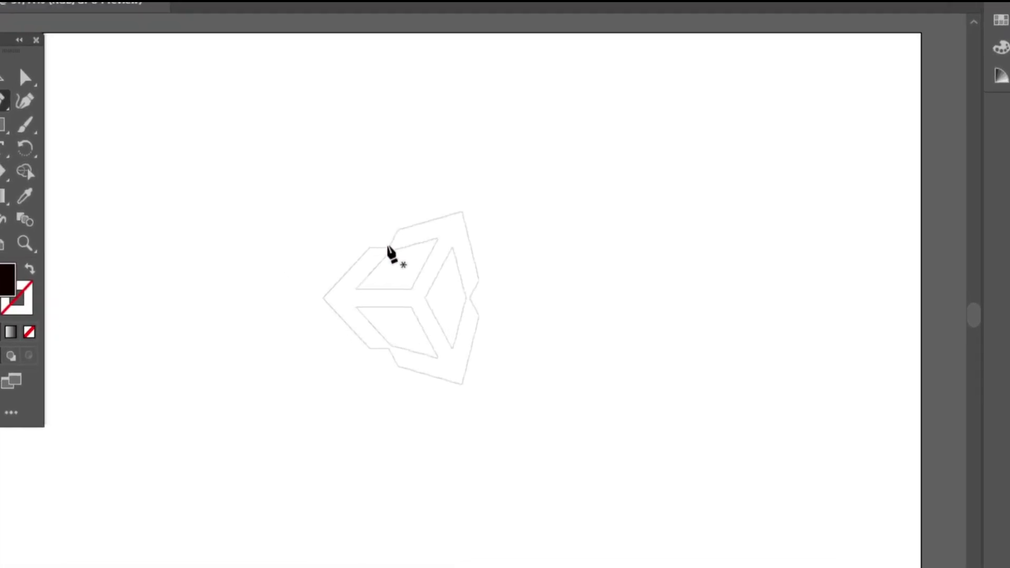
# Trace the logo's outer outline with the Pen tool as a closed black shape and hide that shape.
pyautogui.click(403, 234)
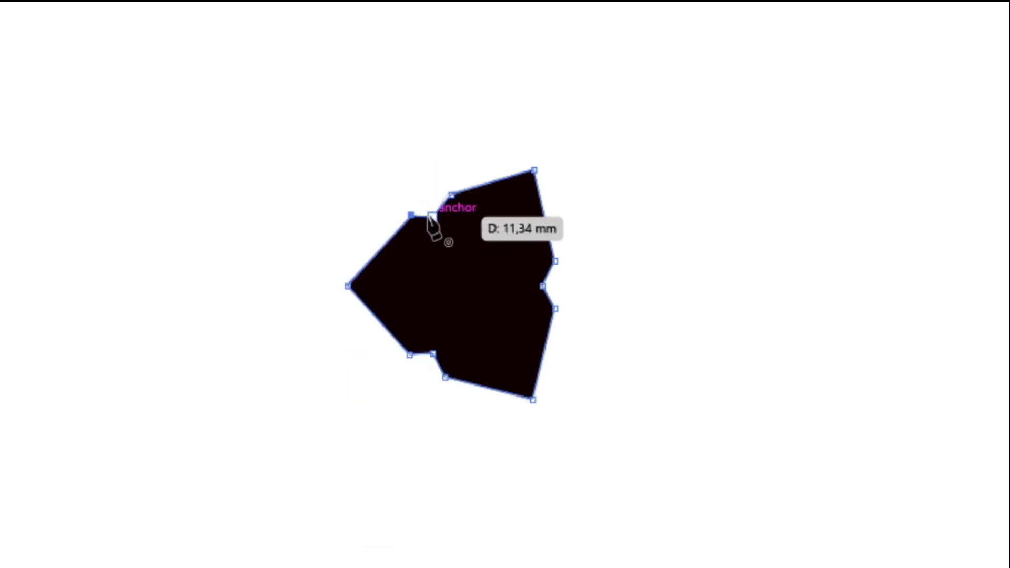
pyautogui.click(432, 216)
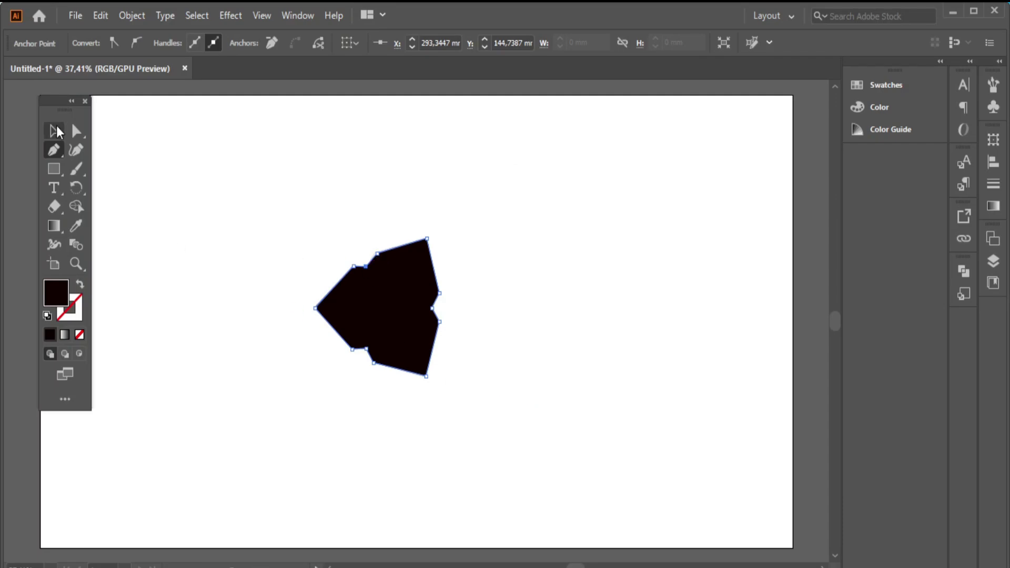
pyautogui.click(56, 132)
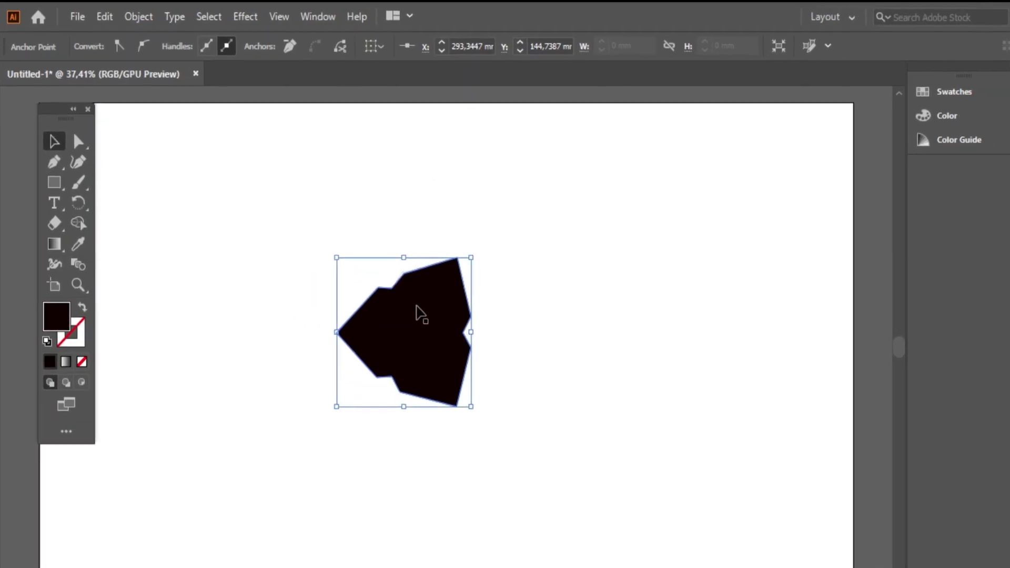
pyautogui.click(155, 20)
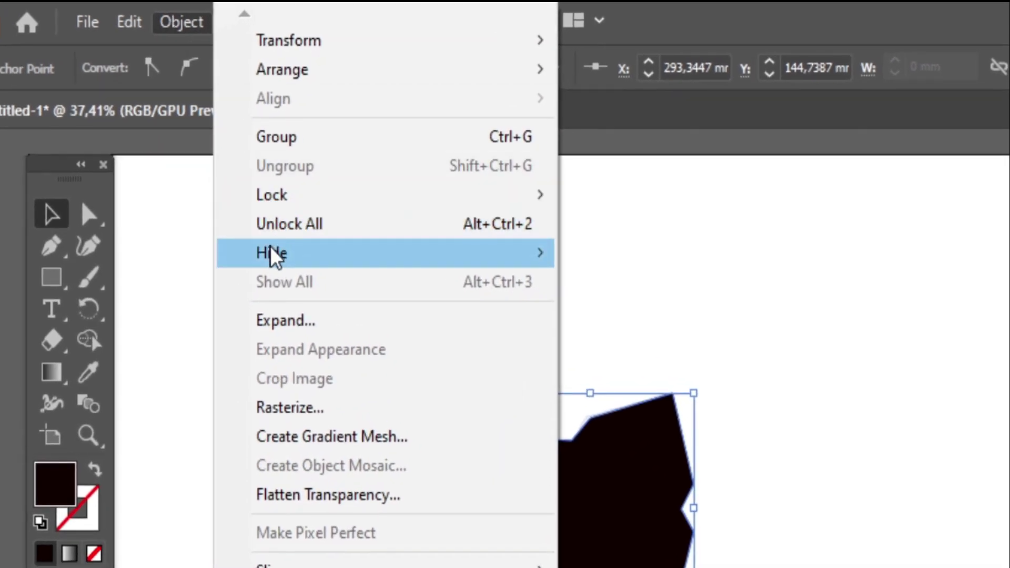
pyautogui.moveTo(274, 258)
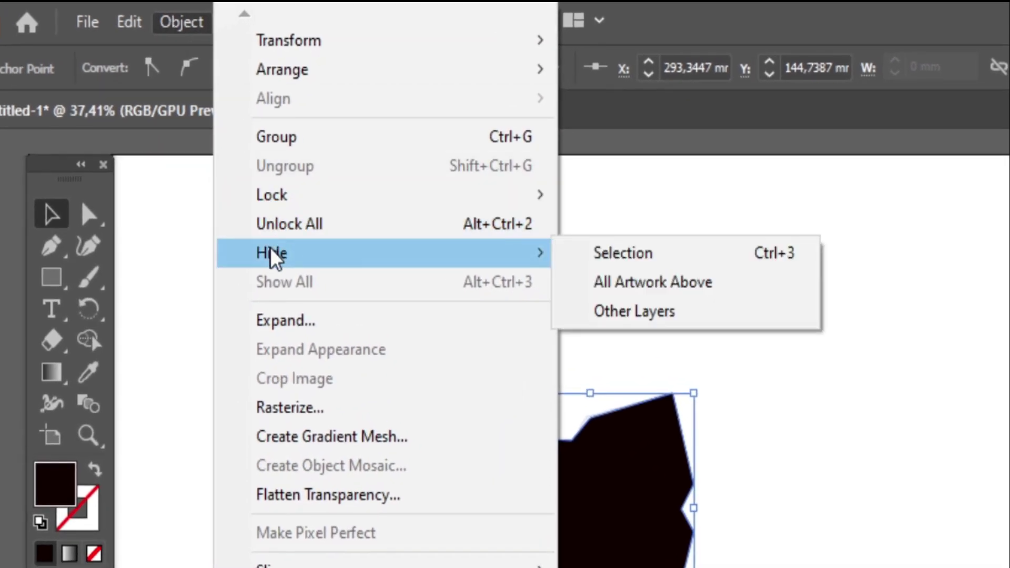
pyautogui.click(602, 258)
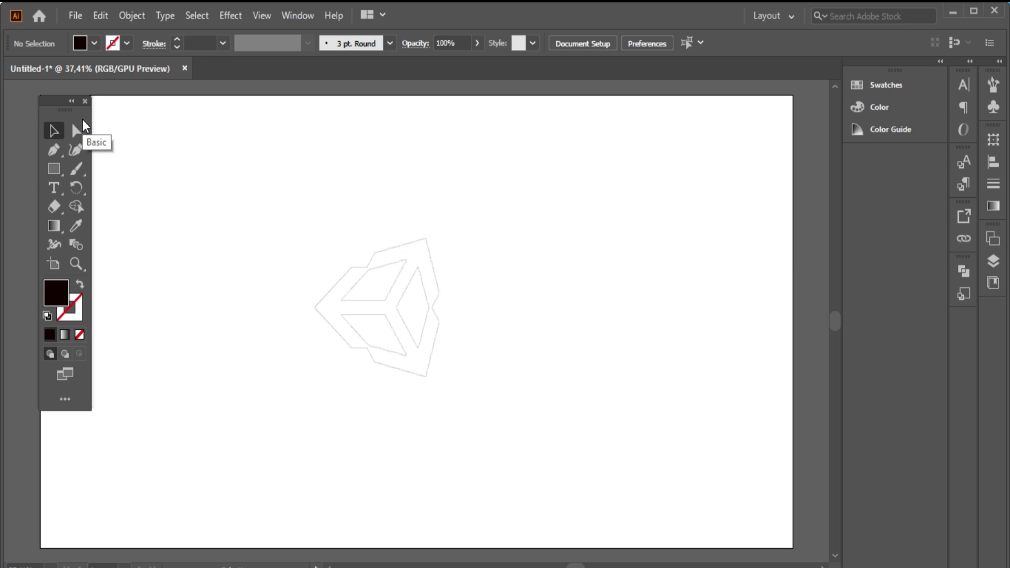
# Trace the upper-left inner face of the cube logo with the Pen tool as a closed white-filled shape.
pyautogui.click(55, 151)
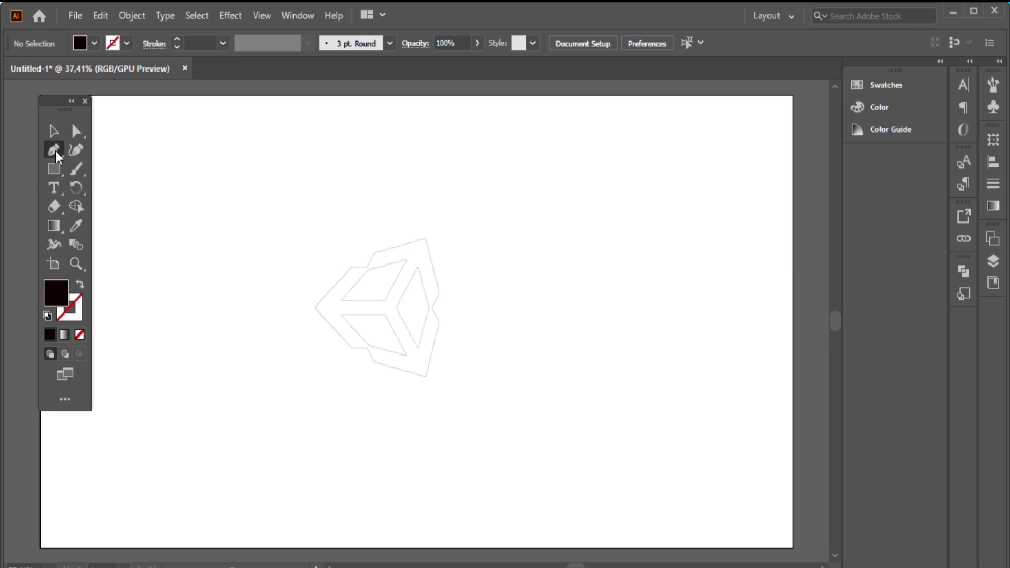
pyautogui.click(94, 43)
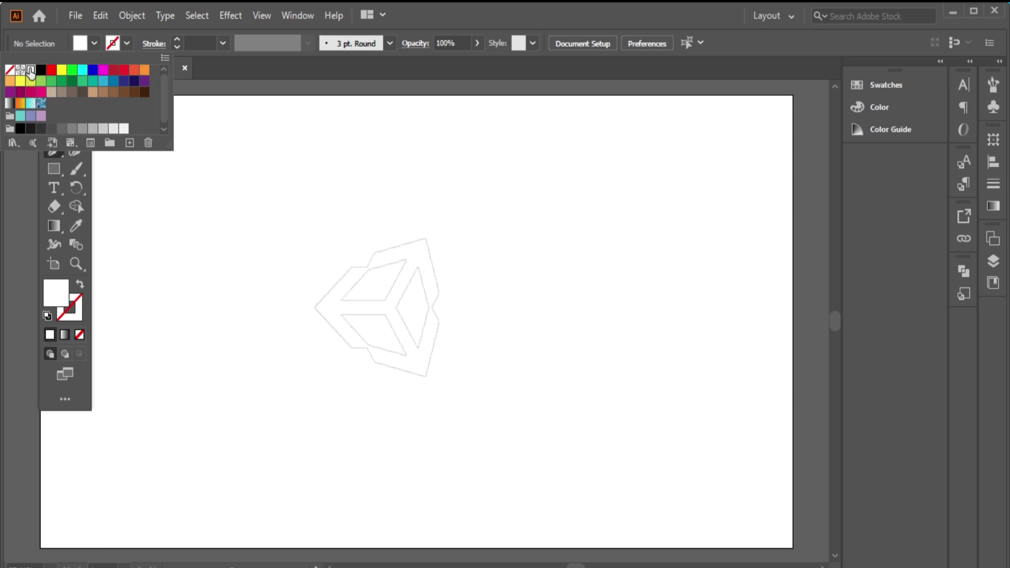
pyautogui.click(250, 130)
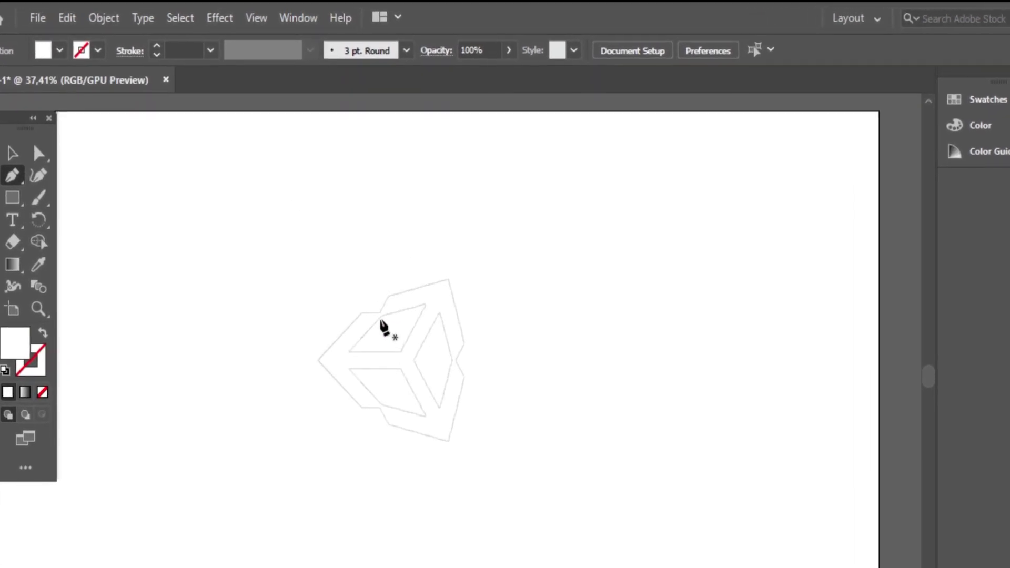
pyautogui.click(387, 337)
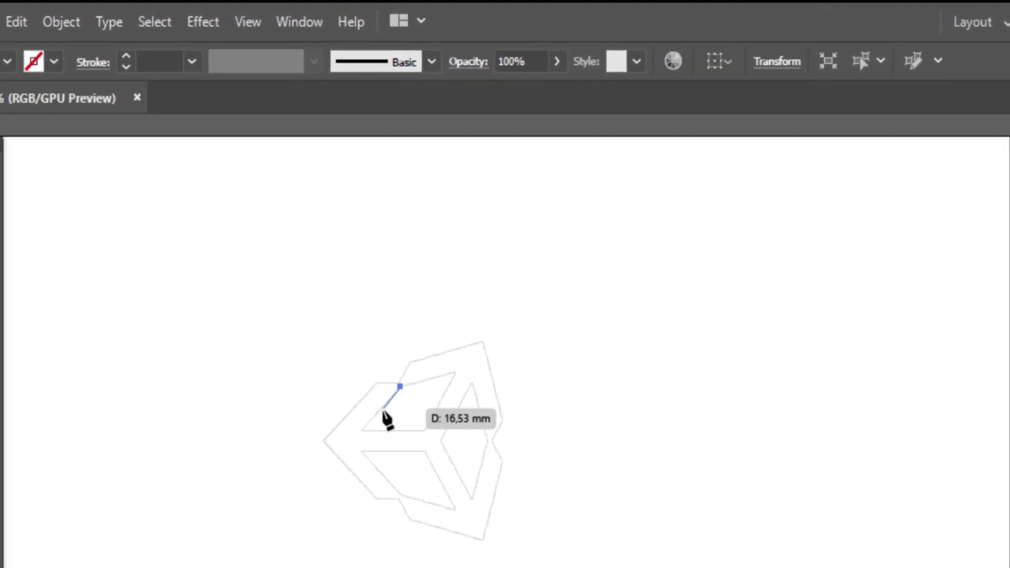
pyautogui.click(363, 431)
pyautogui.click(425, 430)
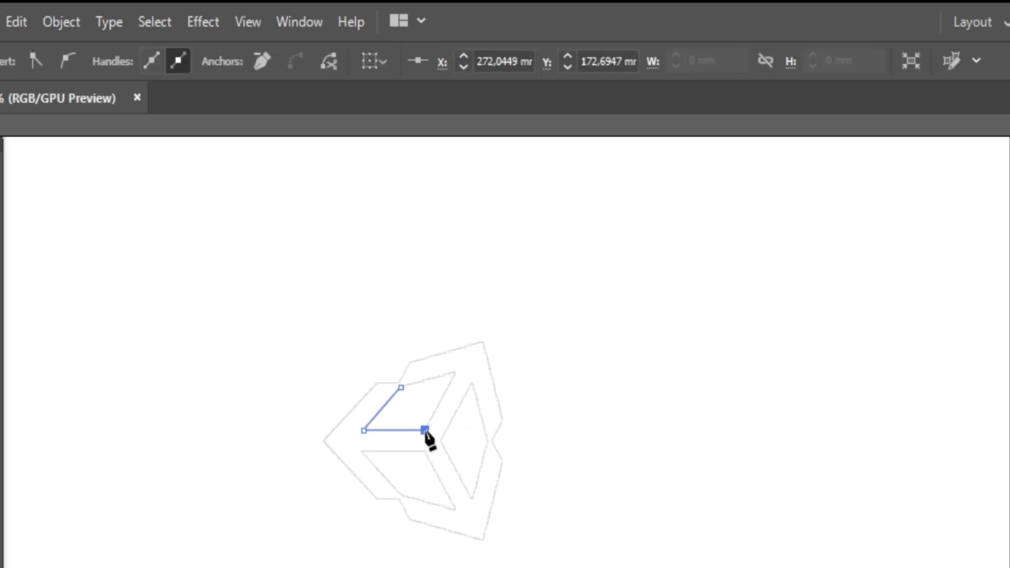
pyautogui.click(457, 373)
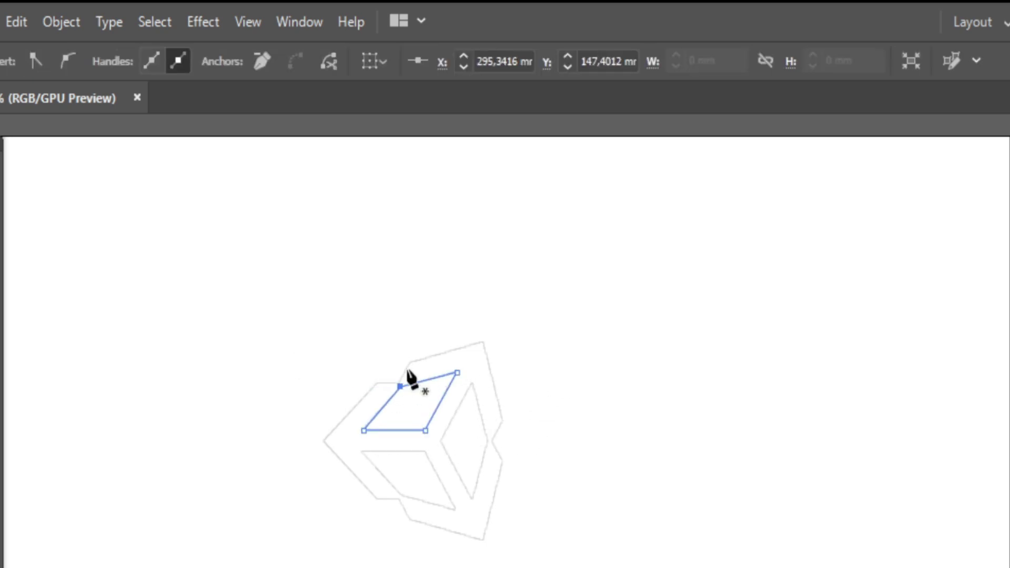
# Trace the right inner face of the cube logo with the Pen tool as a closed white shape.
pyautogui.click(470, 385)
pyautogui.click(441, 442)
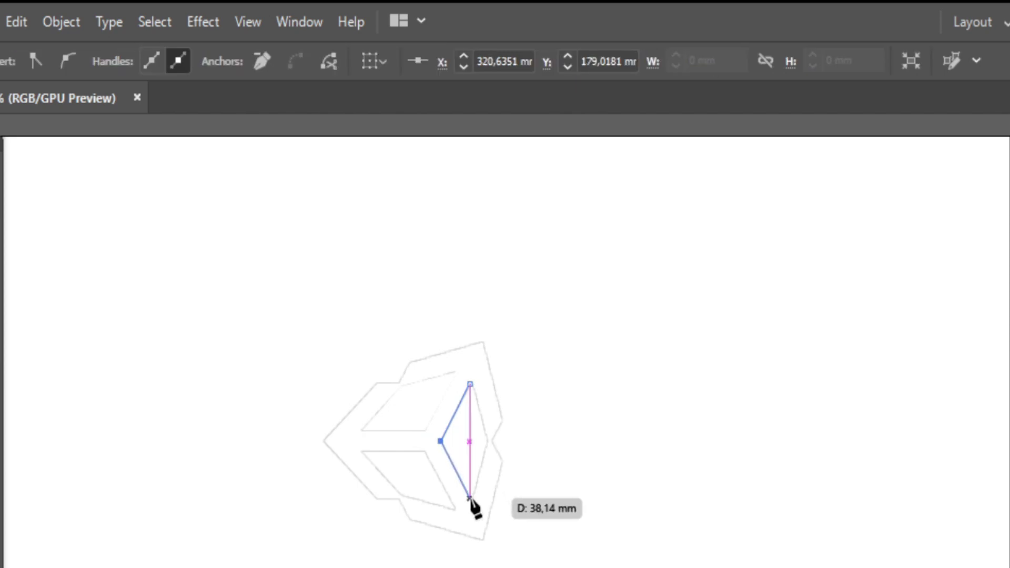
pyautogui.click(469, 499)
pyautogui.click(488, 442)
pyautogui.click(469, 384)
# Trace the lower-left inner face of the cube logo with the Pen tool as a closed white shape.
pyautogui.click(364, 450)
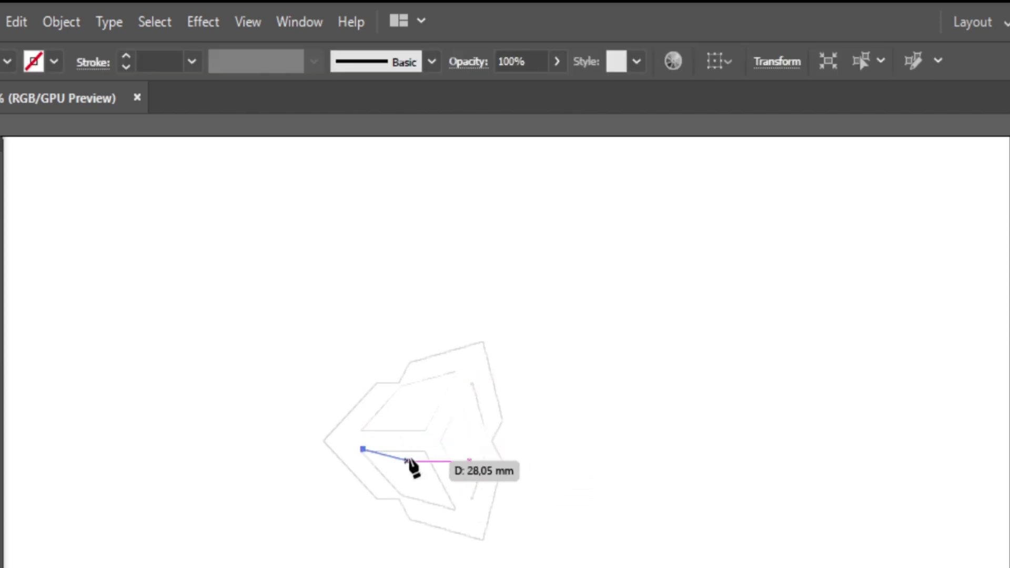
pyautogui.click(425, 450)
pyautogui.click(451, 500)
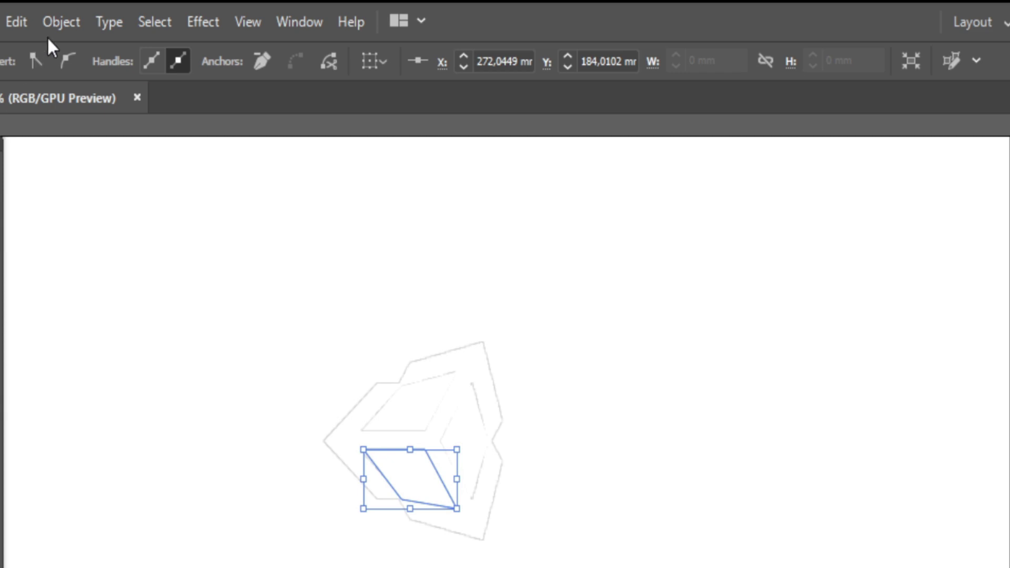
# Show all hidden artwork to bring back the black outer shape, and clear the selection.
pyautogui.click(61, 23)
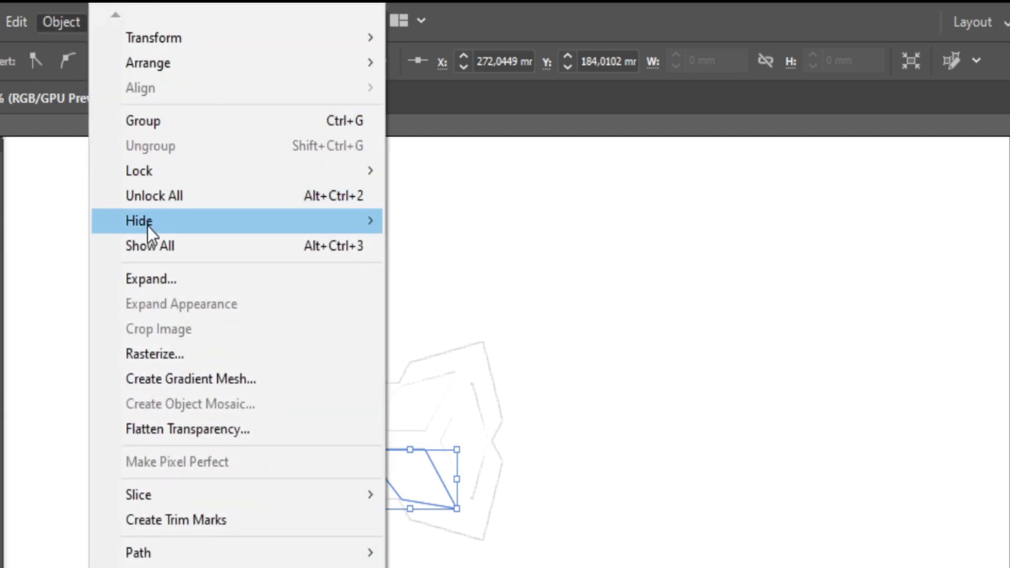
pyautogui.click(149, 247)
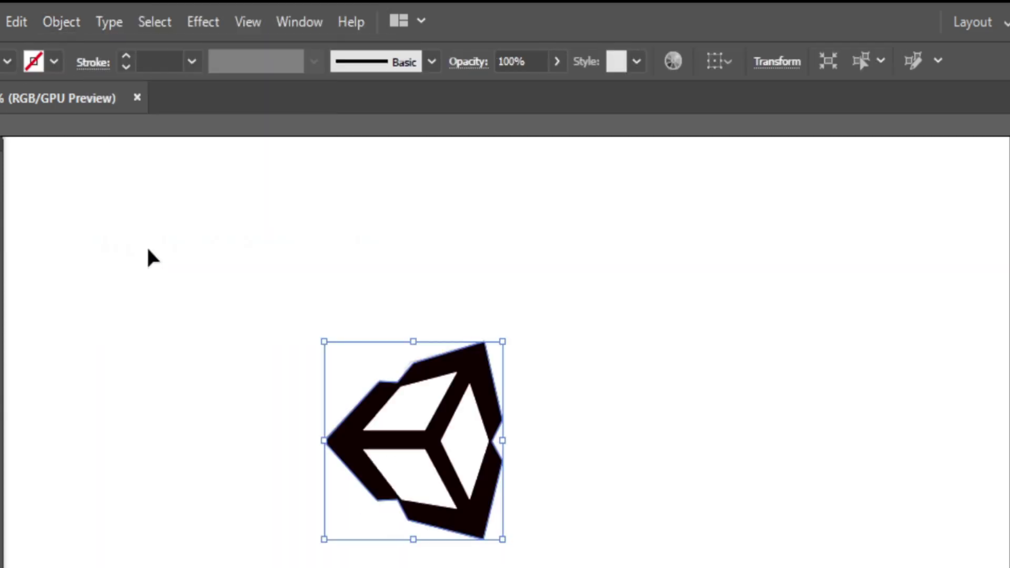
pyautogui.click(284, 242)
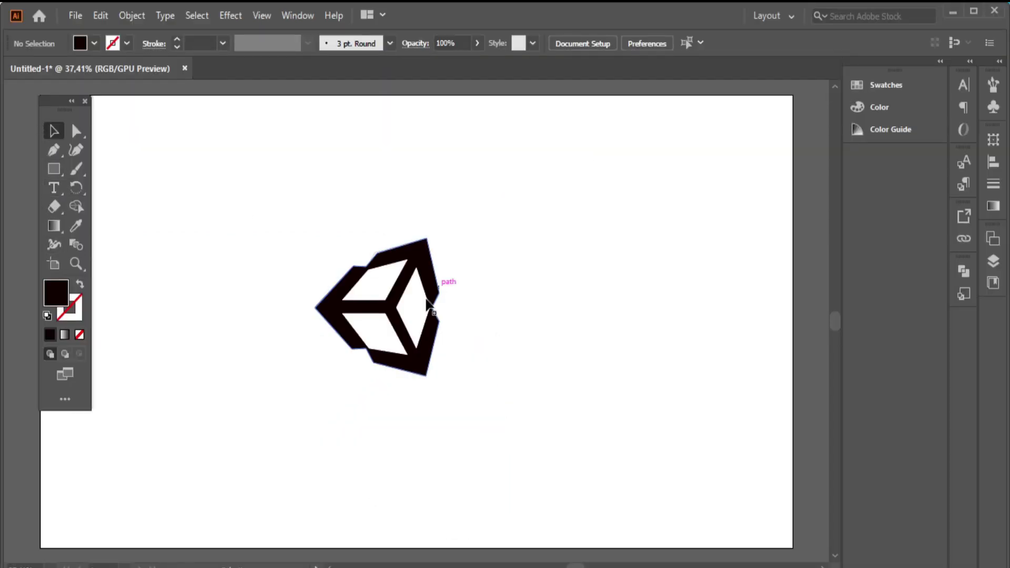
pyautogui.click(416, 256)
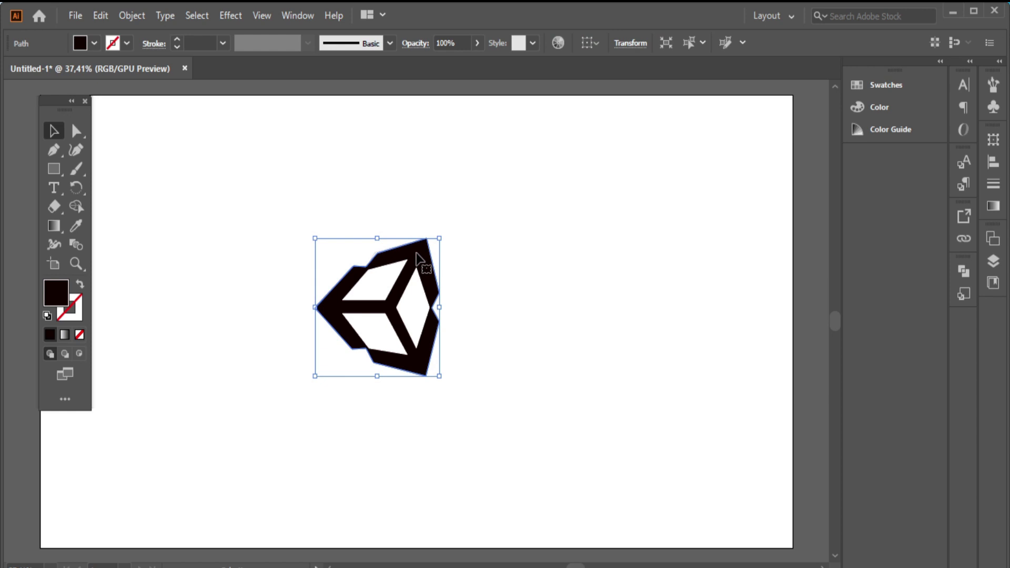
pyautogui.rightClick(417, 255)
pyautogui.click(495, 193)
pyautogui.click(494, 194)
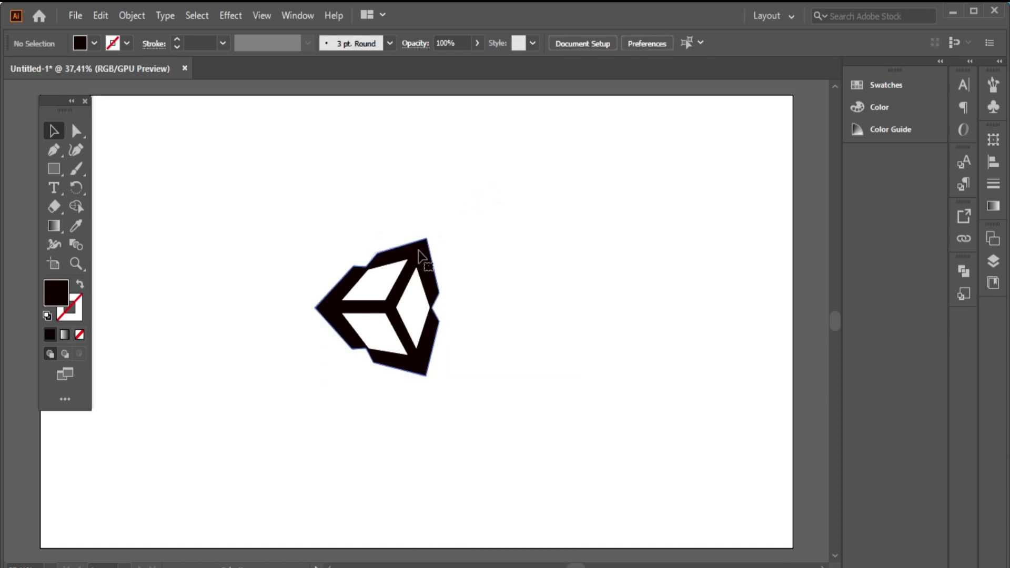
# Apply a light grey Drop Shadow to the black outer shape in Multiply mode with 75% opacity, 2,4694 mm offsets and 1,7639 mm blur.
pyautogui.click(424, 263)
pyautogui.click(231, 17)
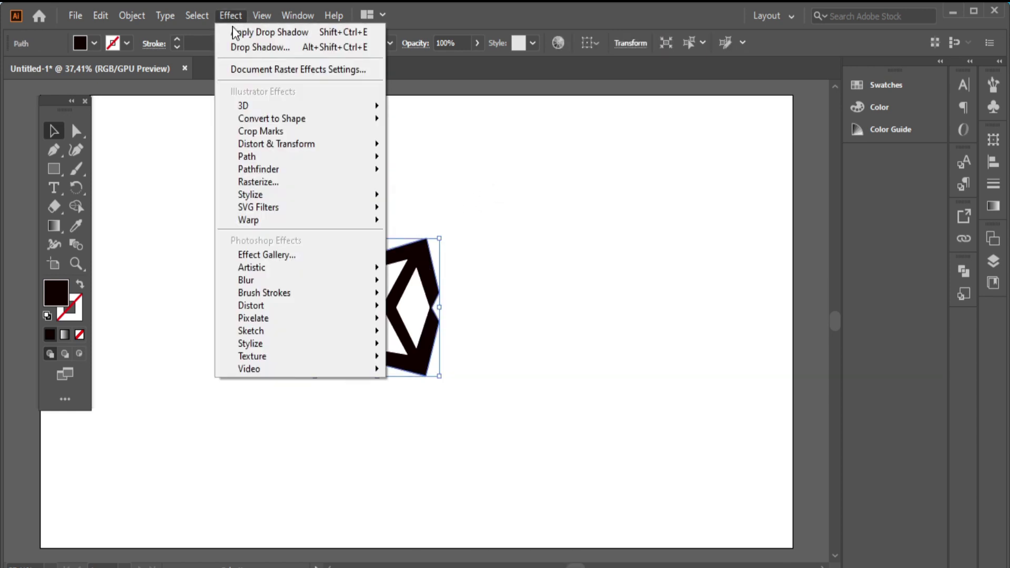
pyautogui.moveTo(257, 199)
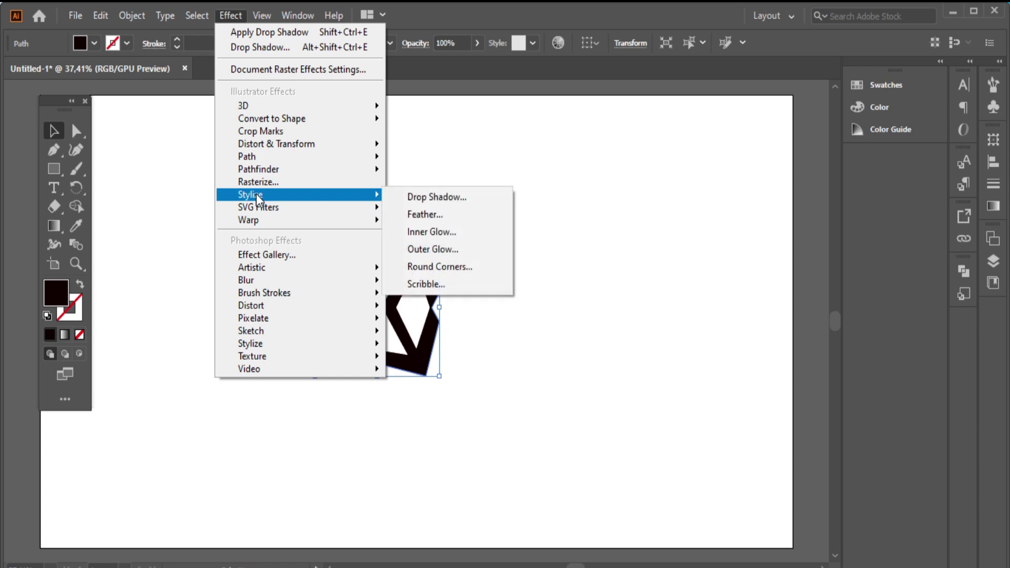
pyautogui.click(421, 203)
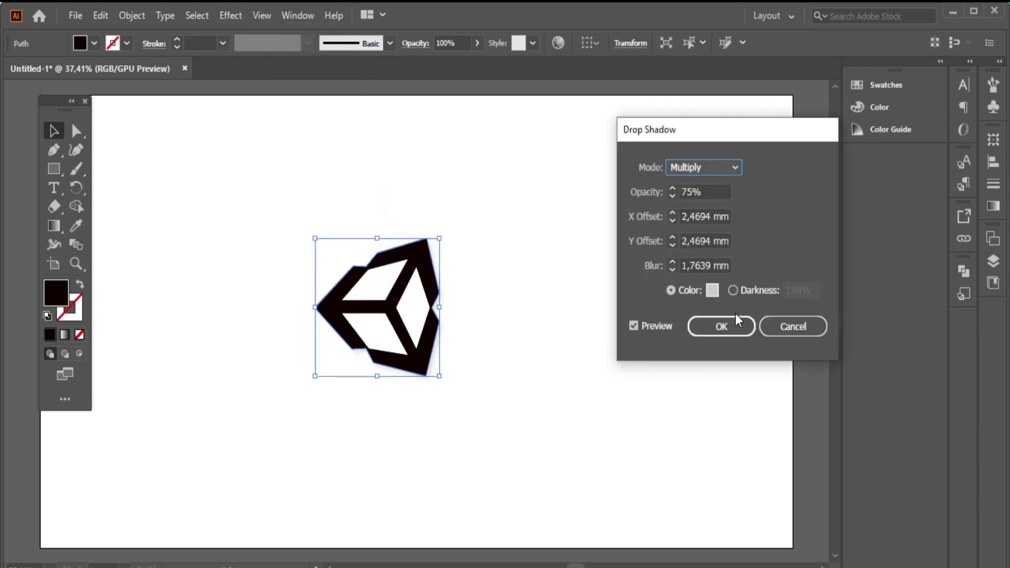
pyautogui.click(713, 290)
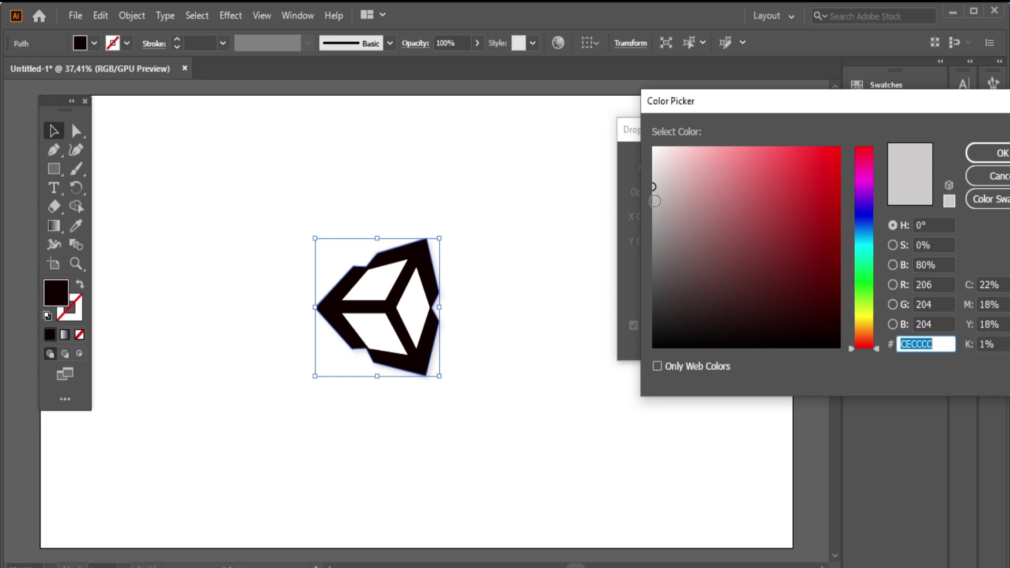
pyautogui.click(996, 162)
pyautogui.click(722, 327)
pyautogui.click(584, 238)
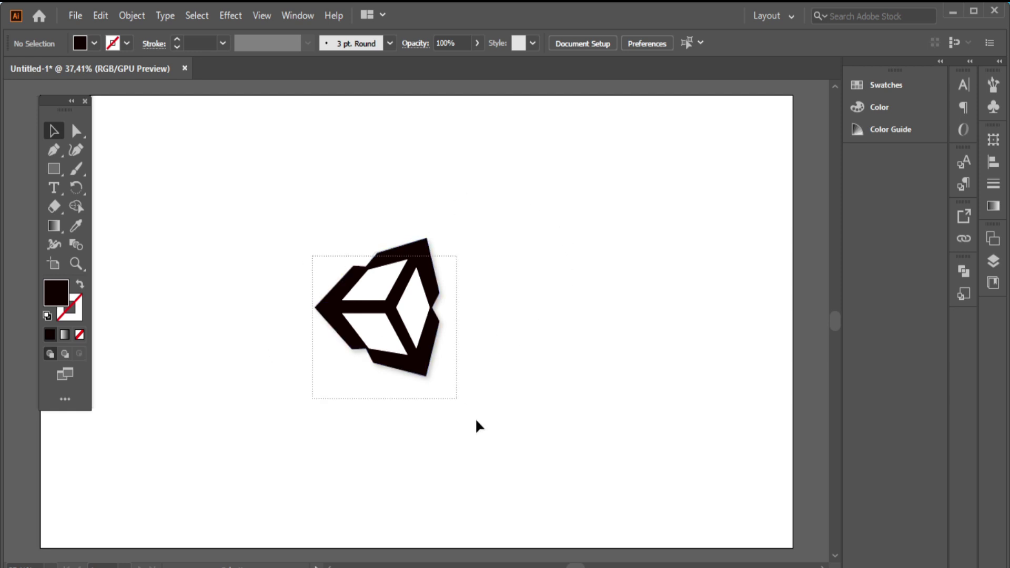
# Move all the traced logo shapes together off the guide lines to the upper-left area of the artboard.
pyautogui.hotkey('ctrl', 'a')
pyautogui.moveTo(420, 351); pyautogui.dragTo(289, 249)
pyautogui.click(553, 282)
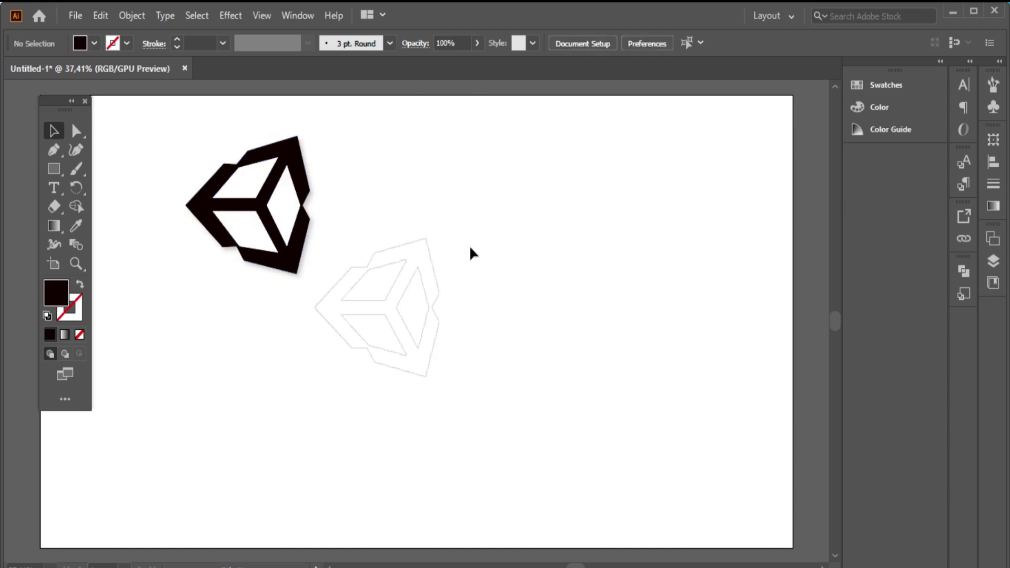
# Group the traced logo shapes and move the group to the upper-right area of the artboard.
pyautogui.moveTo(163, 139); pyautogui.dragTo(305, 257)
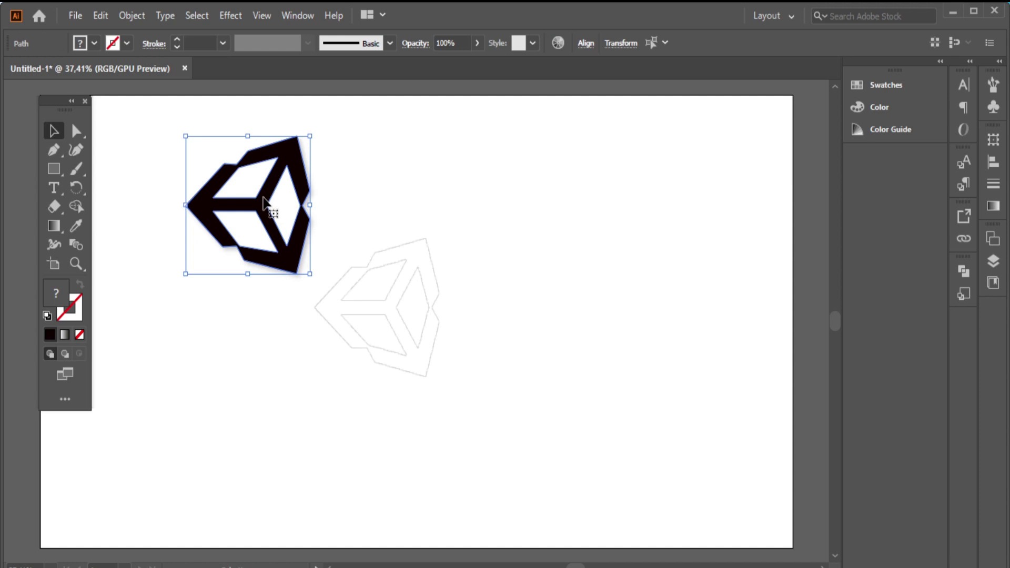
pyautogui.rightClick(265, 203)
pyautogui.click(302, 294)
pyautogui.click(337, 221)
pyautogui.moveTo(258, 183); pyautogui.dragTo(655, 175)
pyautogui.click(754, 186)
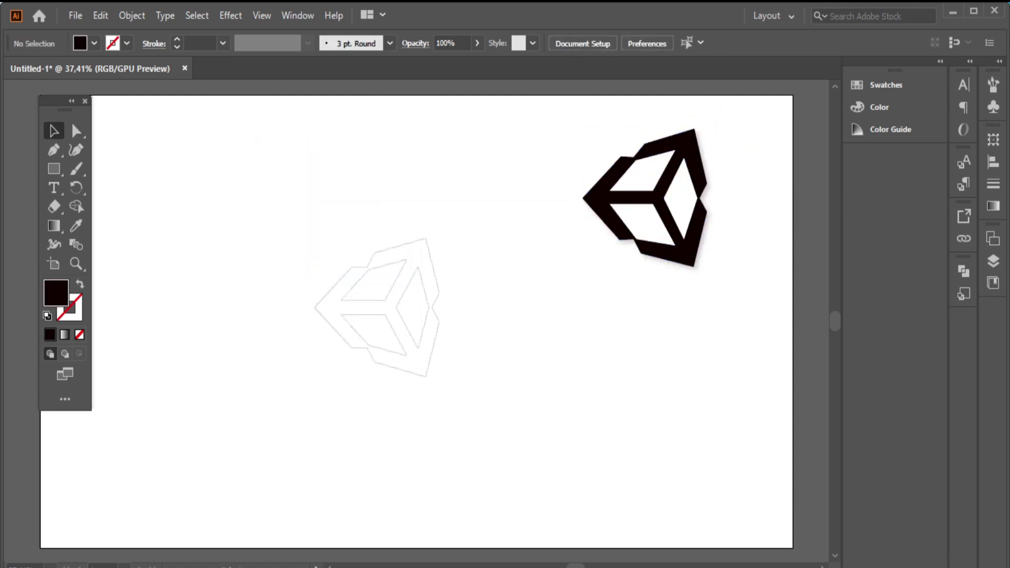
# Draw a large upright black rectangle over the guide lines in the left half of the artboard.
pyautogui.click(54, 169)
pyautogui.moveTo(150, 170)
pyautogui.mouseDown()
pyautogui.moveTo(316, 444)
pyautogui.moveTo(452, 513)
pyautogui.mouseUp()
# Move the logo group down beside the black rectangle and place a duplicate of it on the rectangle.
pyautogui.click(54, 131)
pyautogui.moveTo(656, 215); pyautogui.dragTo(594, 350)
pyautogui.moveTo(589, 345); pyautogui.dragTo(321, 339)
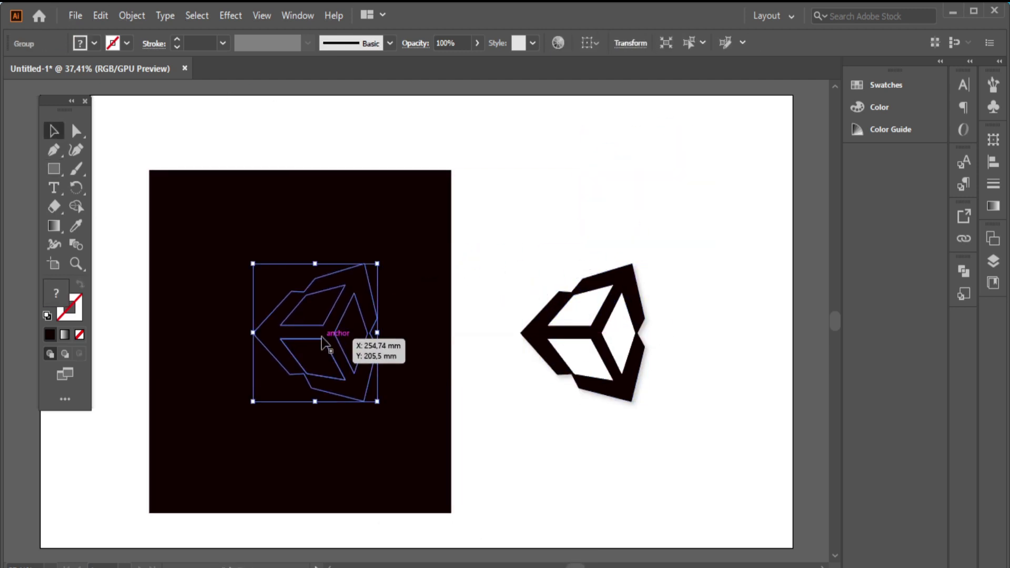
# Bring the duplicated logo group in front of the black rectangle.
pyautogui.rightClick(321, 338)
pyautogui.moveTo(451, 258)
pyautogui.click(536, 257)
pyautogui.click(541, 261)
# Fill only the outer shape of the logo copy on the black rectangle with a very light grey.
pyautogui.click(360, 281)
pyautogui.press('a')
pyautogui.hotkey('ctrl', 'shift', 'a')
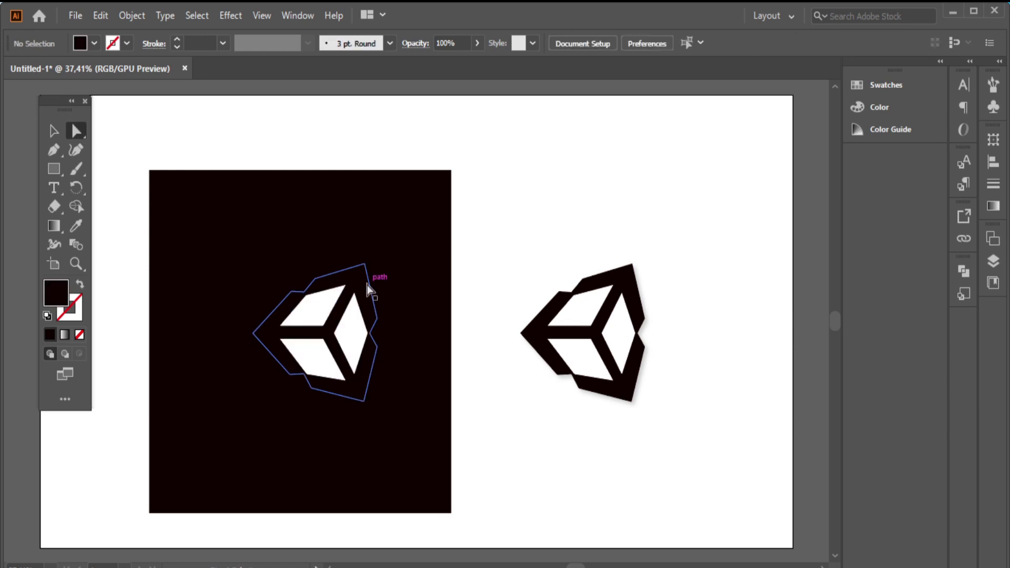
pyautogui.click(368, 286)
pyautogui.doubleClick(58, 290)
pyautogui.moveTo(657, 153); pyautogui.dragTo(643, 134)
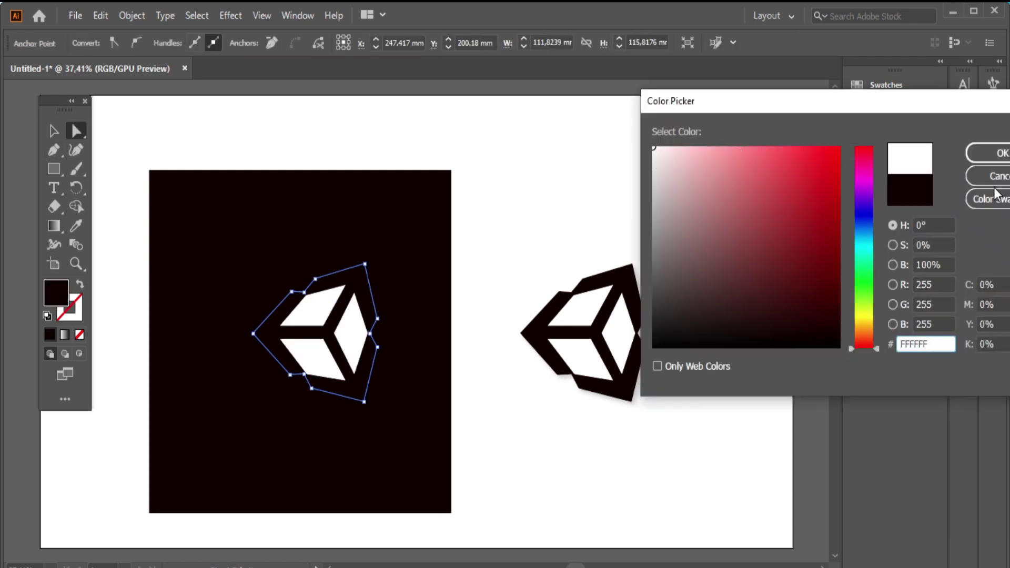
pyautogui.click(656, 163)
pyautogui.click(987, 151)
pyautogui.click(497, 212)
# Fill the upper-left inner face of the logo copy on the rectangle with black.
pyautogui.click(316, 308)
pyautogui.click(94, 44)
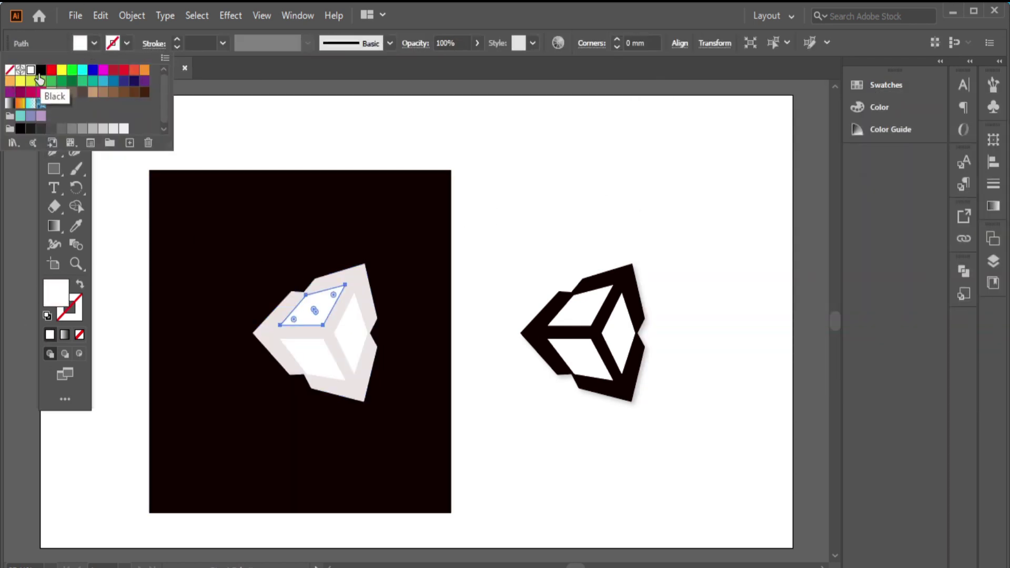
pyautogui.click(374, 332)
pyautogui.keyDown('ctrl'); pyautogui.click(350, 333); pyautogui.keyUp('ctrl')
pyautogui.click(315, 305)
pyautogui.click(94, 44)
pyautogui.click(34, 67)
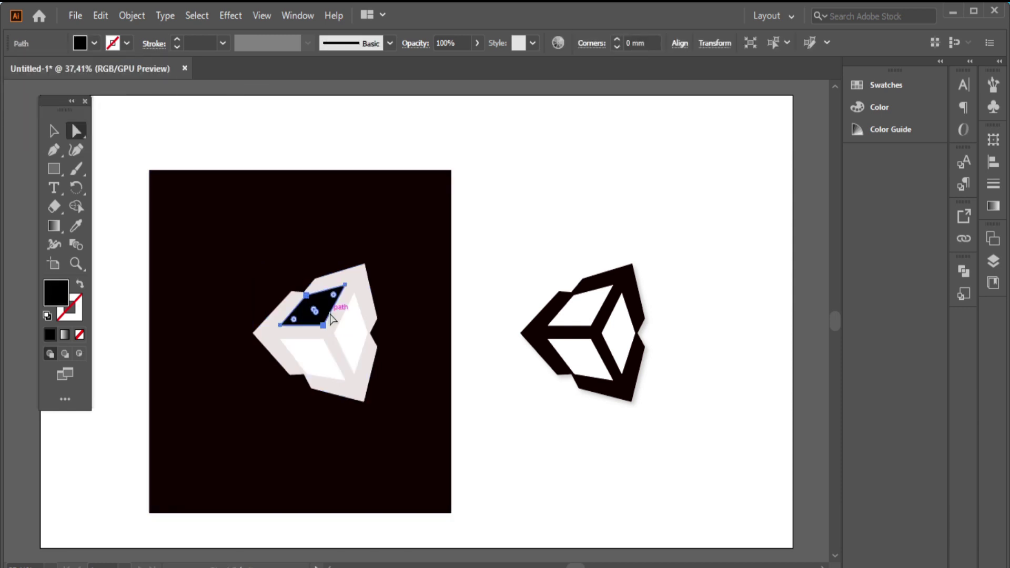
# Fill the right and lower-left inner faces of the logo copy with black.
pyautogui.click(352, 336)
pyautogui.click(94, 43)
pyautogui.click(35, 67)
pyautogui.click(314, 357)
pyautogui.click(95, 43)
pyautogui.click(40, 69)
# Fill the outer shape of the logo copy on the rectangle with white.
pyautogui.click(307, 290)
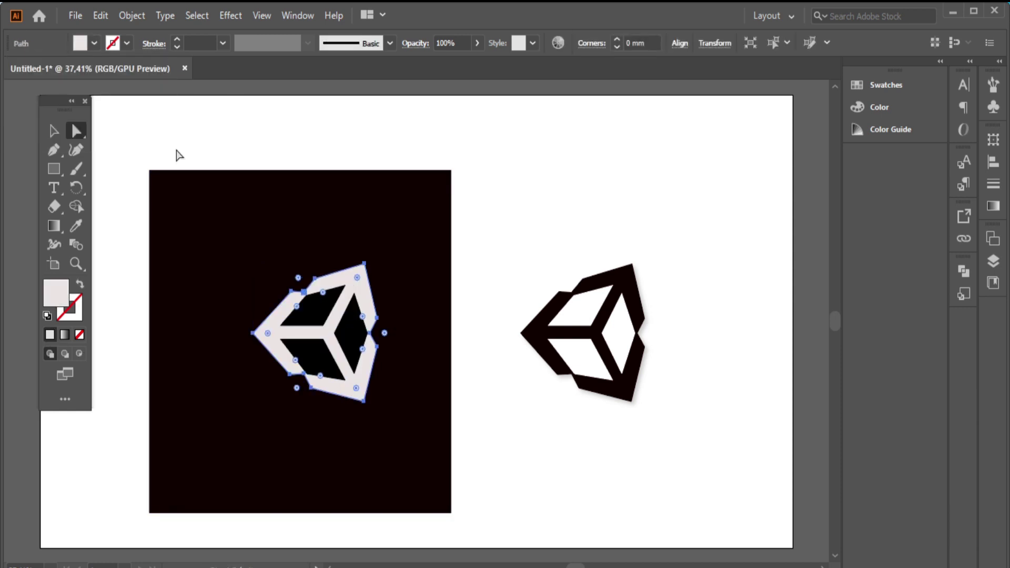
pyautogui.click(94, 43)
pyautogui.click(31, 69)
# Apply a Multiply drop shadow in colour F7F5F5 at 100% opacity to the white outer shape on the black rectangle.
pyautogui.click(230, 16)
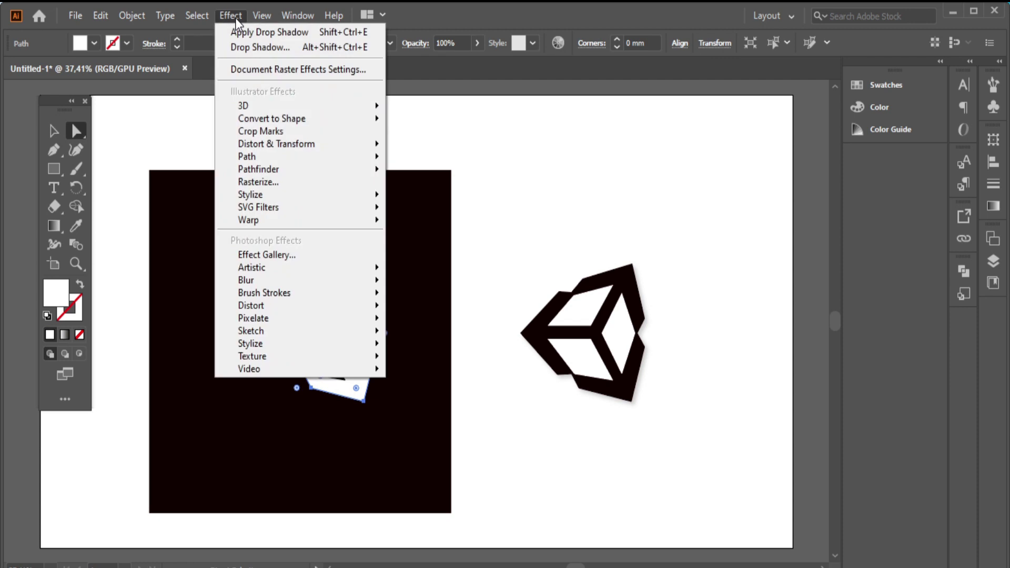
pyautogui.click(451, 196)
pyautogui.click(567, 330)
pyautogui.click(710, 289)
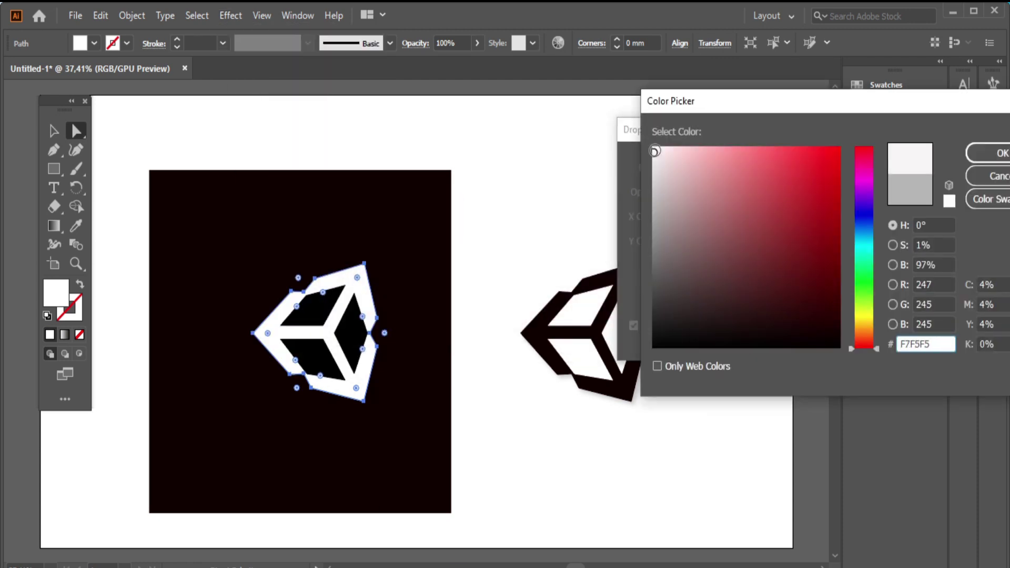
pyautogui.click(996, 154)
pyautogui.click(683, 192)
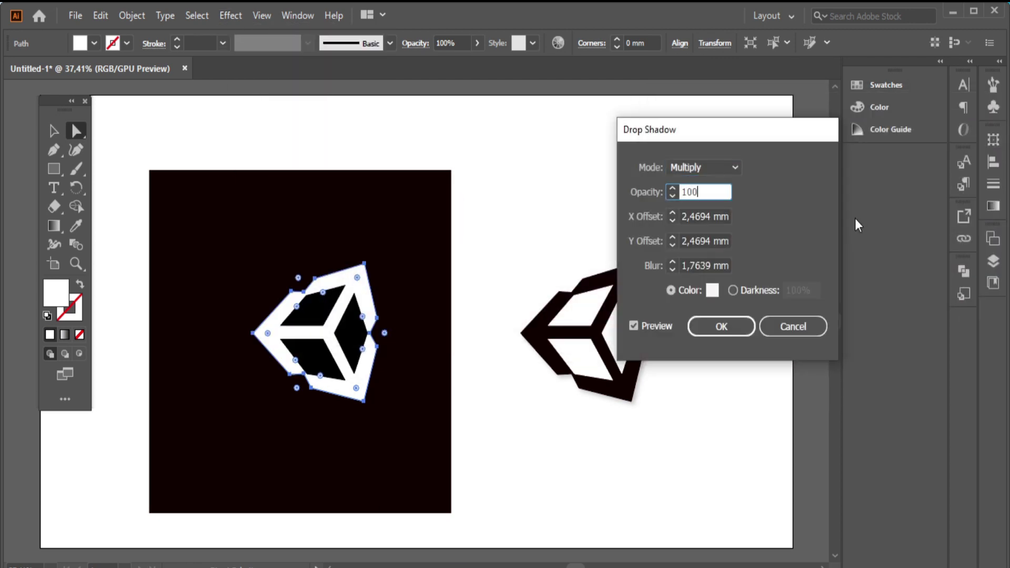
pyautogui.click(634, 325)
pyautogui.click(716, 327)
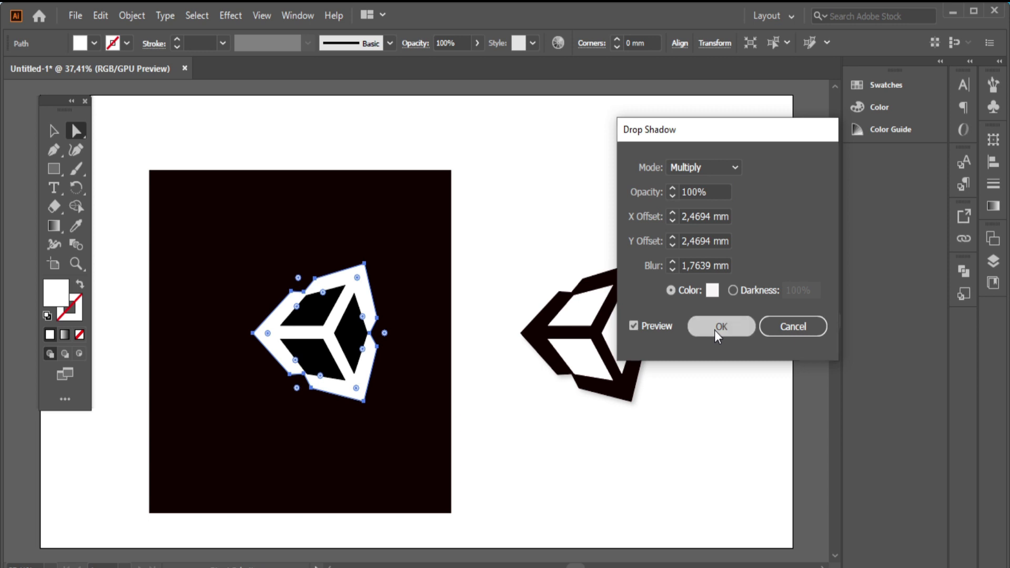
pyautogui.click(598, 194)
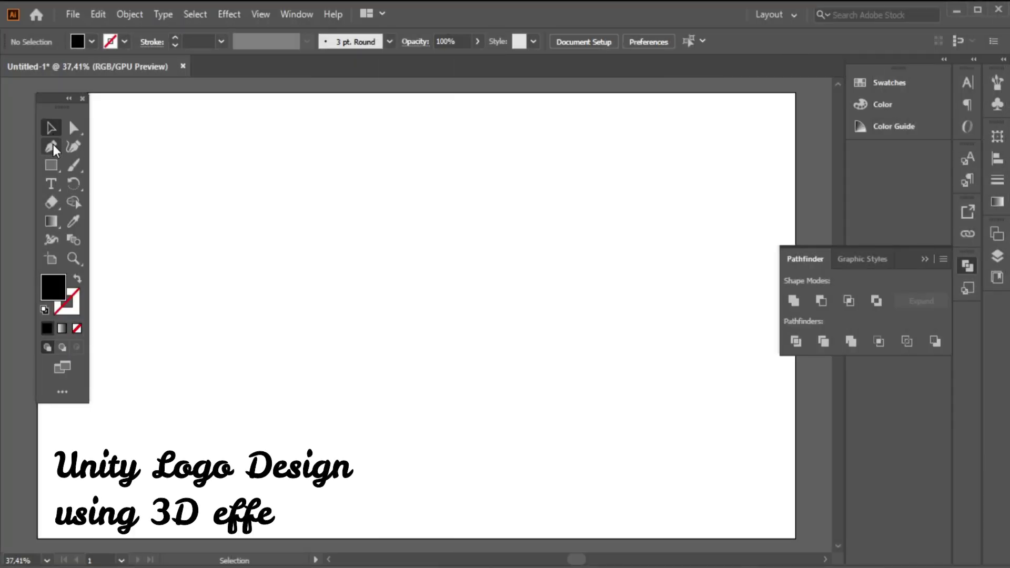
# Draw a closed black six-sided polygon with the Pen tool in the middle of the empty artboard.
pyautogui.click(52, 145)
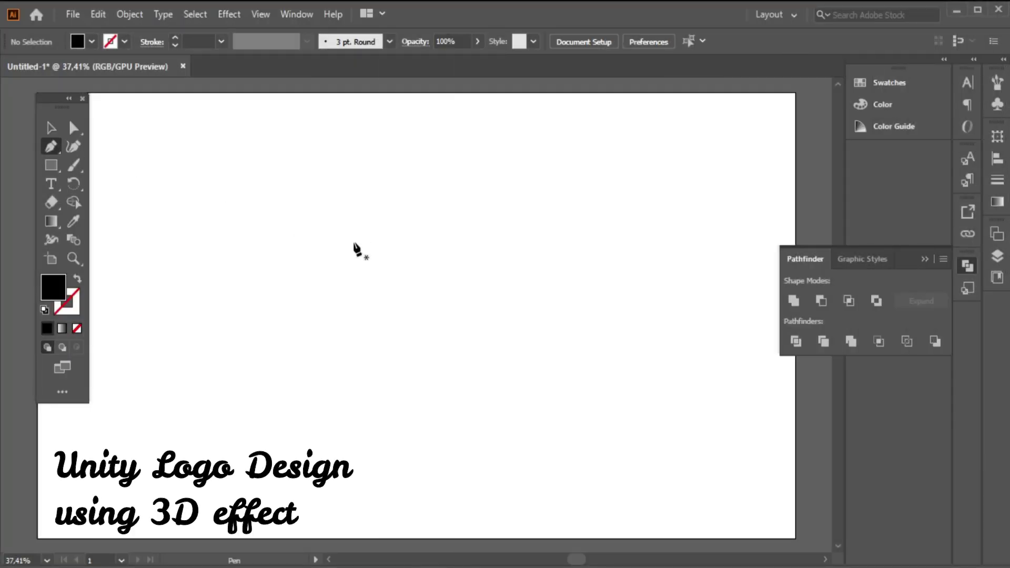
pyautogui.click(355, 241)
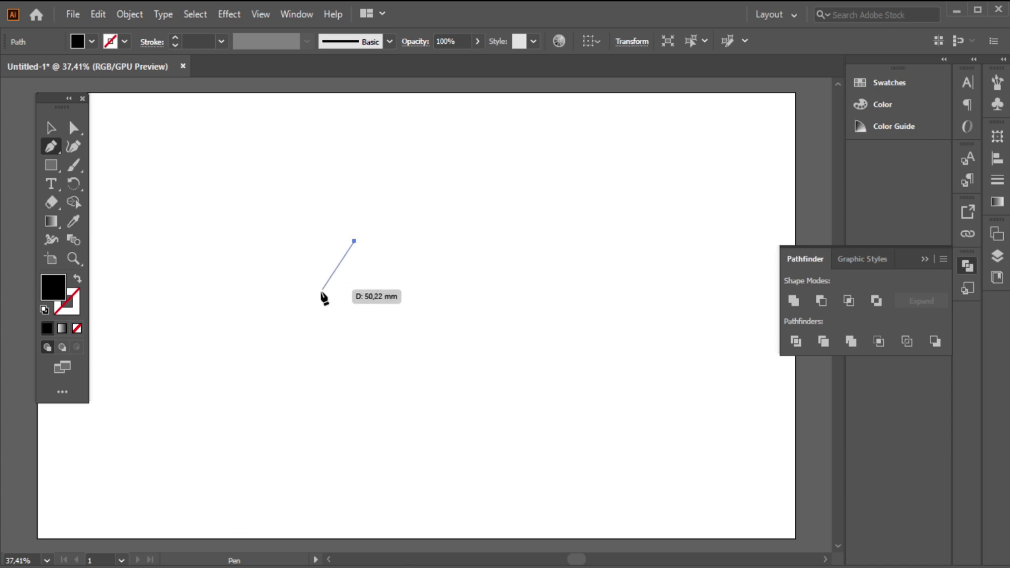
pyautogui.click(318, 304)
pyautogui.click(370, 363)
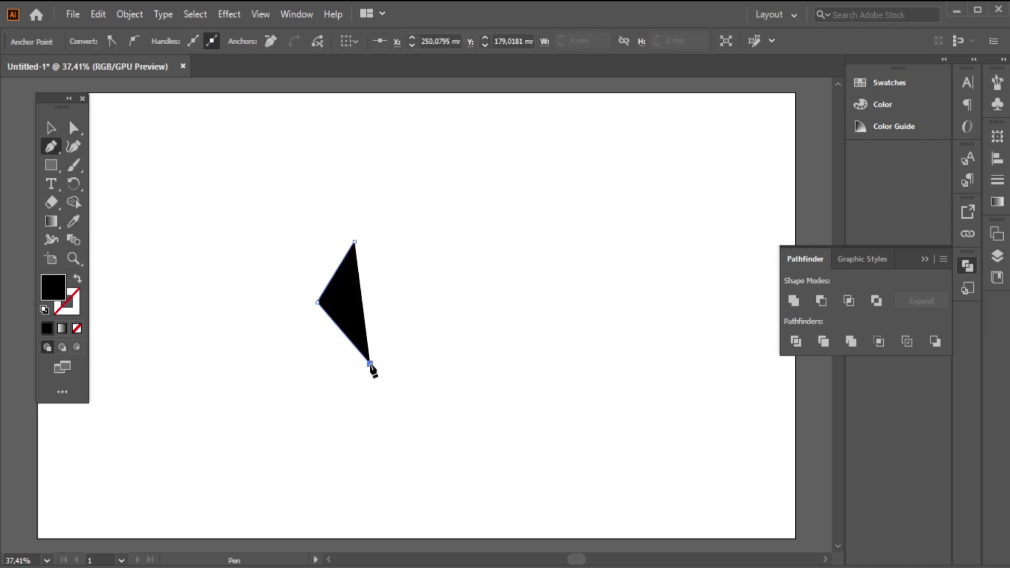
pyautogui.click(426, 370)
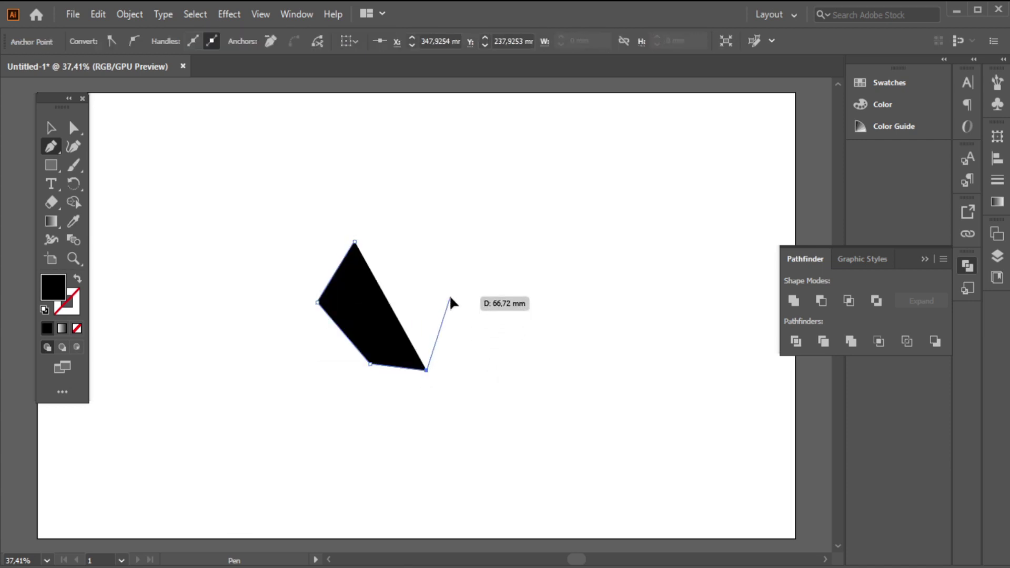
pyautogui.click(451, 302)
pyautogui.click(426, 232)
pyautogui.click(355, 242)
pyautogui.click(53, 131)
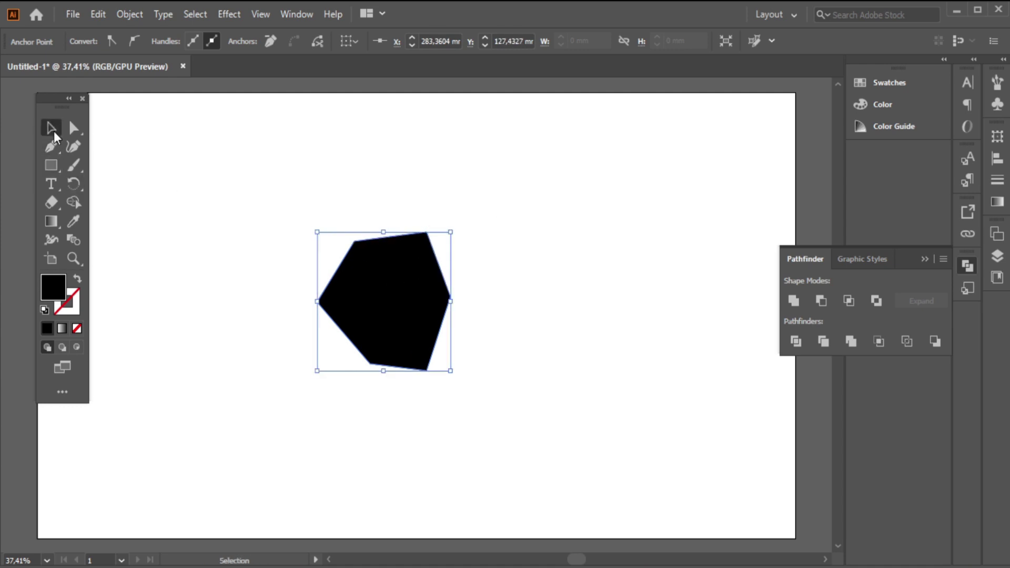
pyautogui.click(487, 209)
pyautogui.click(411, 278)
pyautogui.click(502, 400)
# Cut the three small overlapping shapes out of the polygon with Minus Front and move the notched shape up and to the right.
pyautogui.click(51, 147)
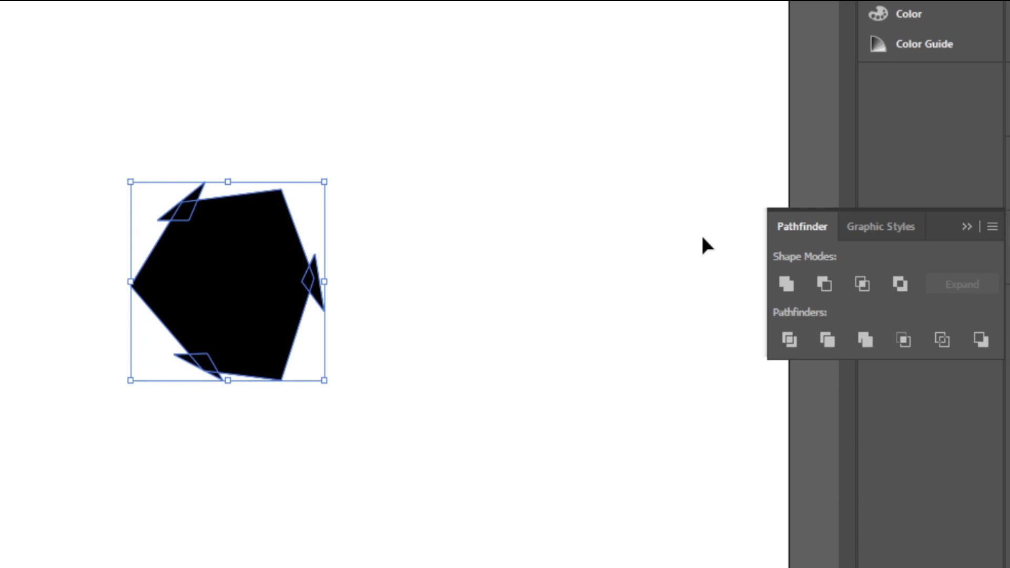
pyautogui.click(824, 284)
pyautogui.moveTo(228, 282); pyautogui.dragTo(410, 168)
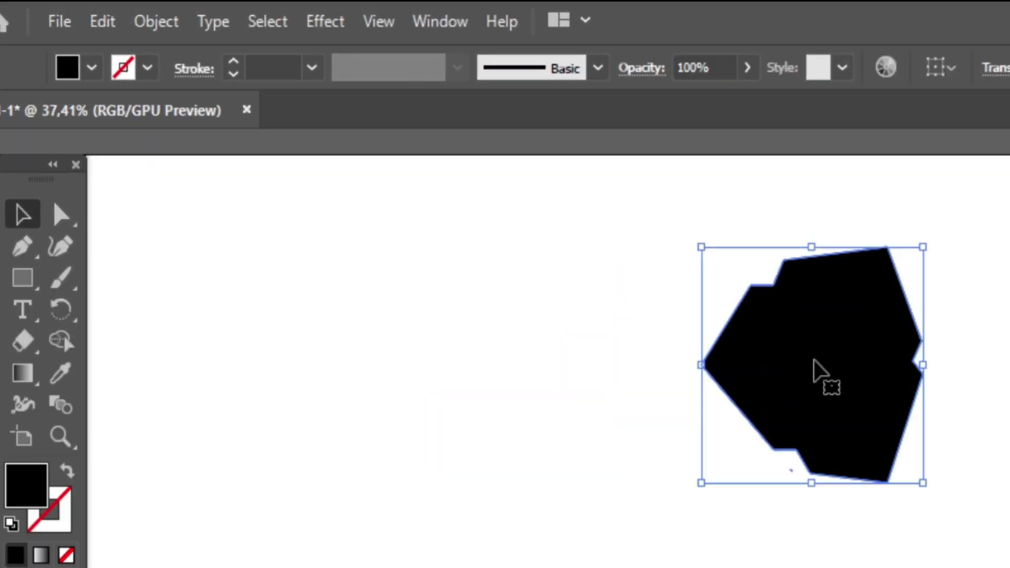
# Duplicate the notched shape with a slight offset down and to the left, and set the rear shape's opacity to 15%.
pyautogui.moveTo(877, 341); pyautogui.dragTo(821, 356)
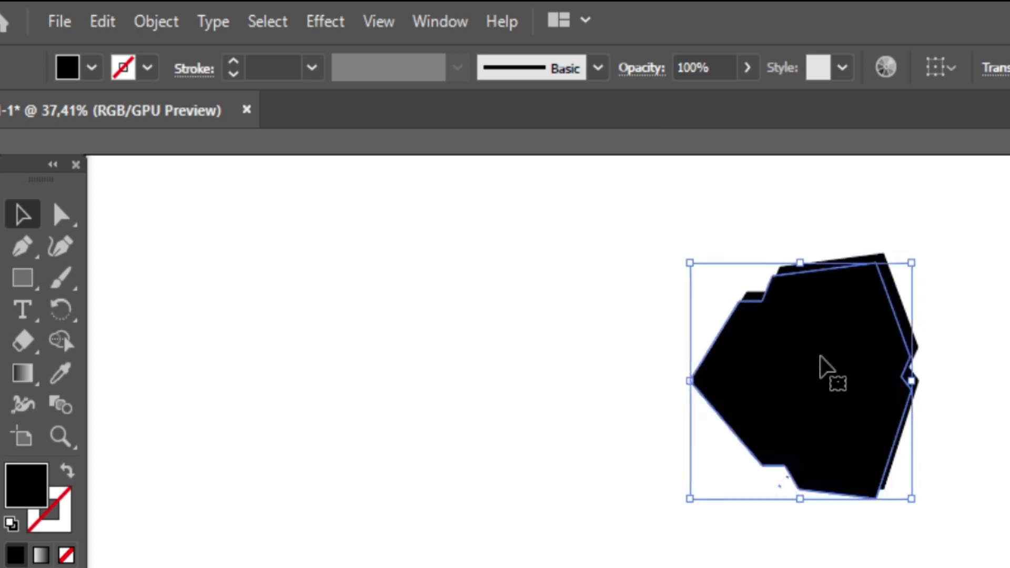
pyautogui.click(914, 278)
pyautogui.click(893, 284)
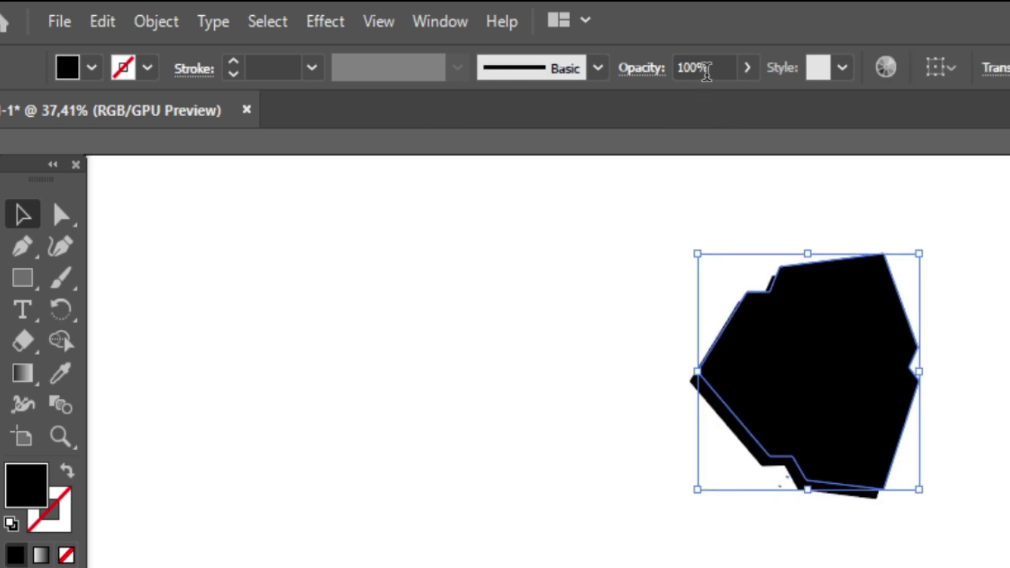
pyautogui.click(748, 68)
pyautogui.moveTo(742, 99); pyautogui.dragTo(665, 103)
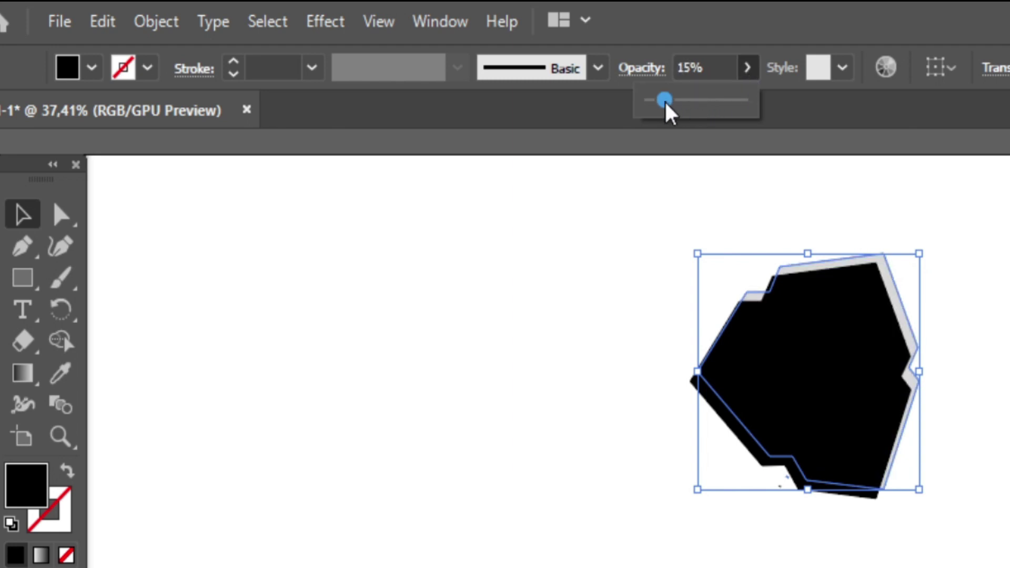
pyautogui.hotkey('ctrl', 'shift', 'a')
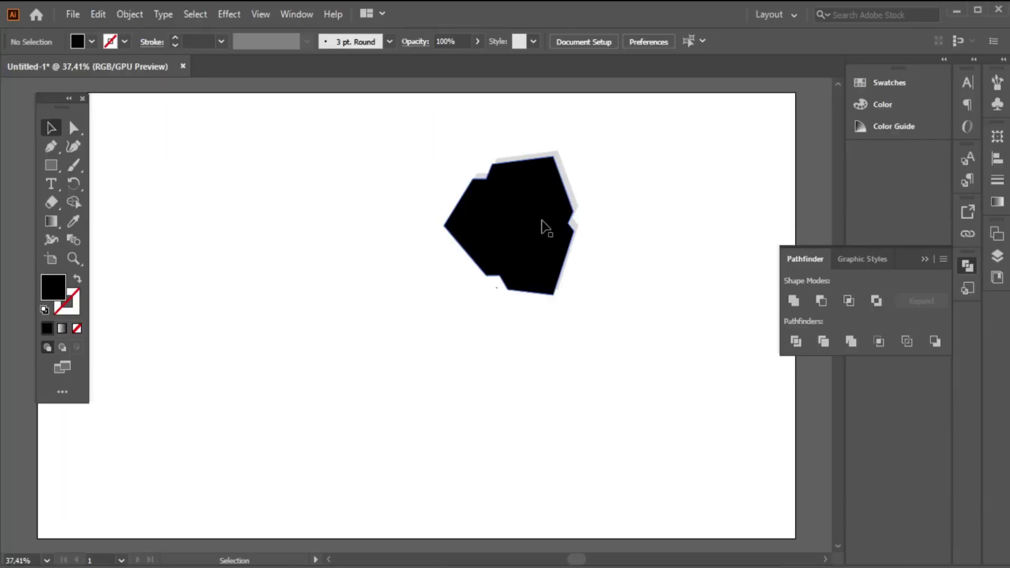
pyautogui.moveTo(860, 384); pyautogui.dragTo(866, 377)
pyautogui.moveTo(545, 217); pyautogui.dragTo(548, 223)
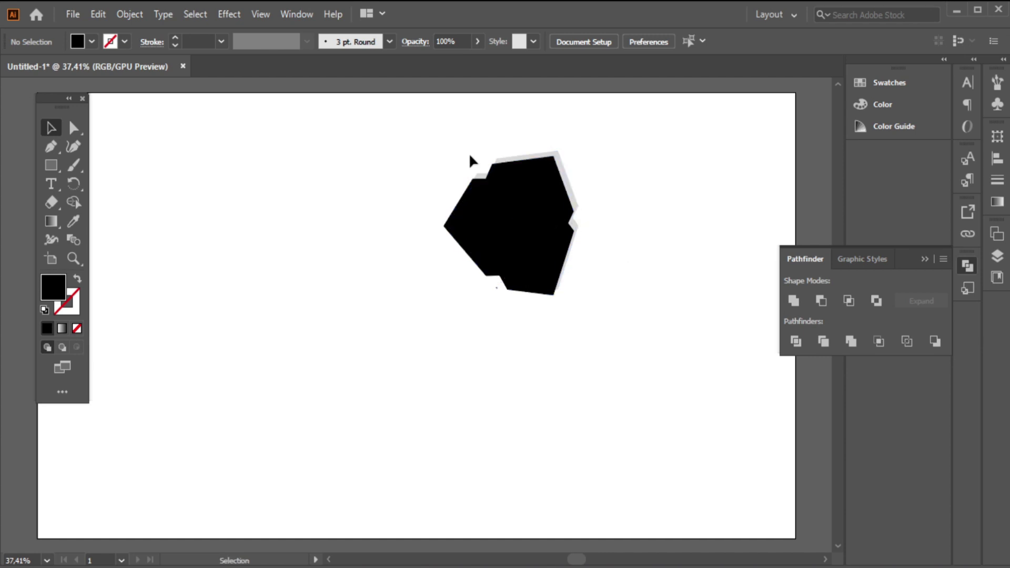
# Create a rectangle 53 mm wide and 39 mm high below and to the left of the notched shape.
pyautogui.click(53, 166)
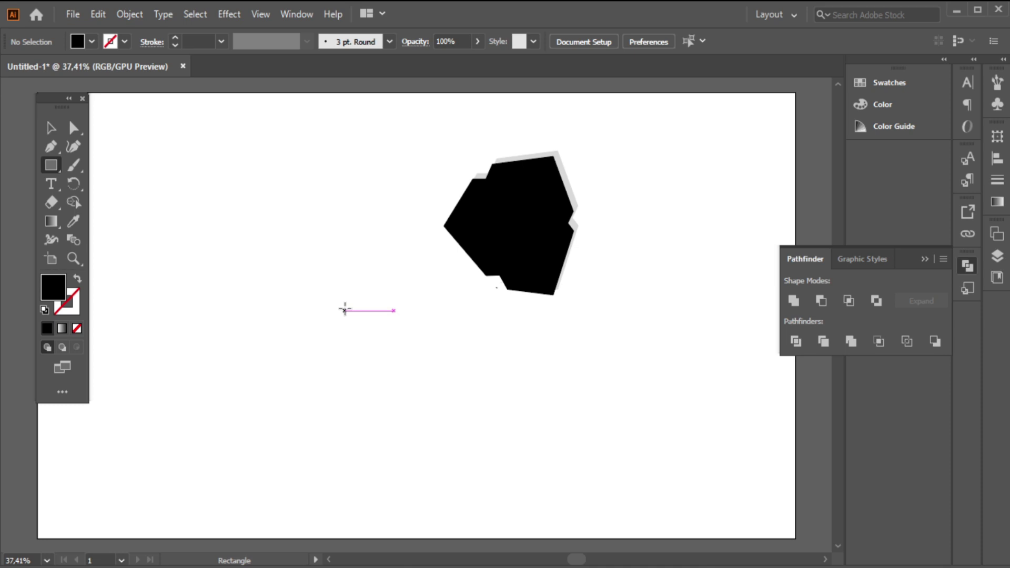
pyautogui.click(345, 310)
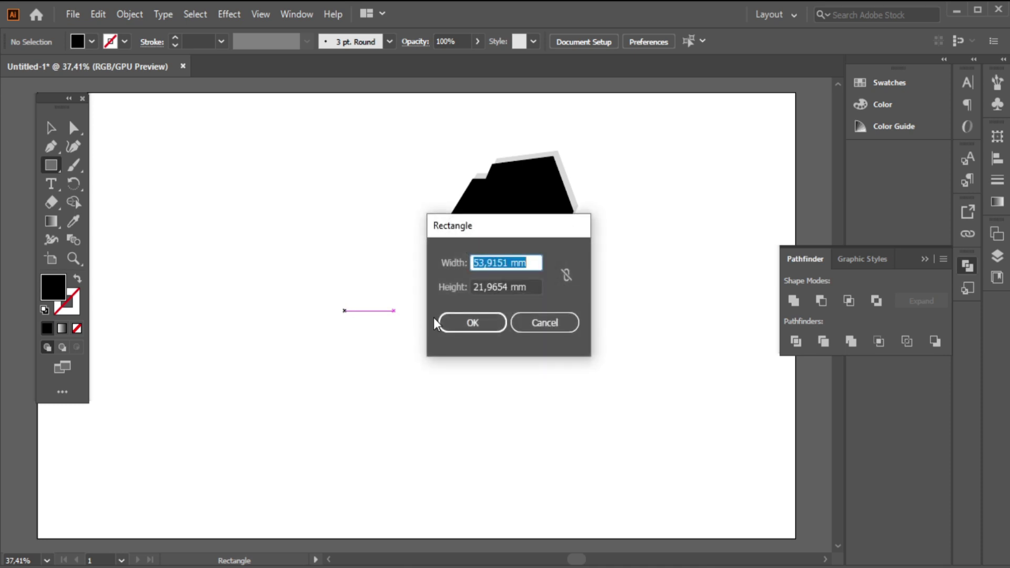
pyautogui.press('BackSpace')
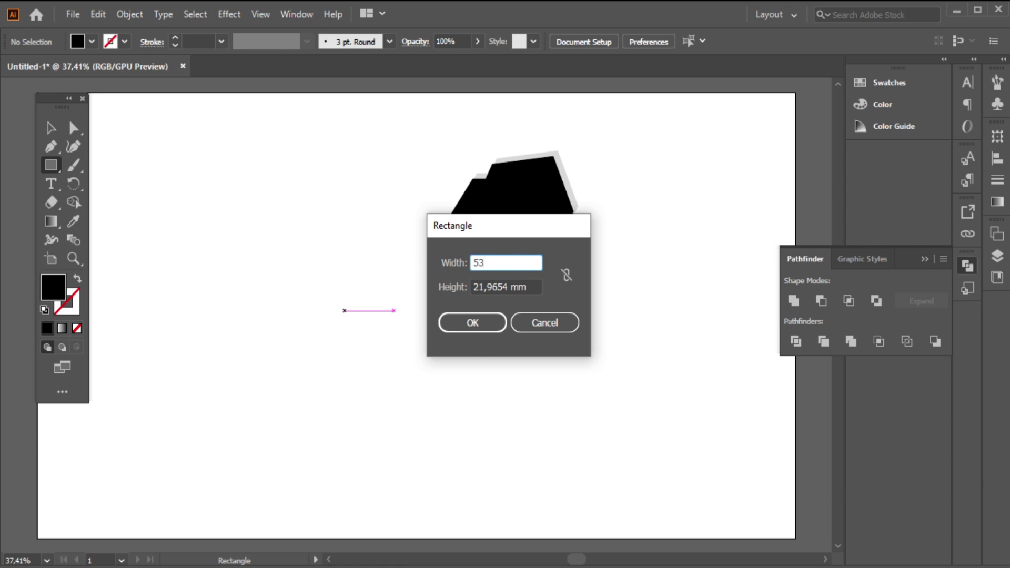
pyautogui.write('53')
pyautogui.click(507, 287)
pyautogui.press('BackSpace')
pyautogui.press('BackSpace')
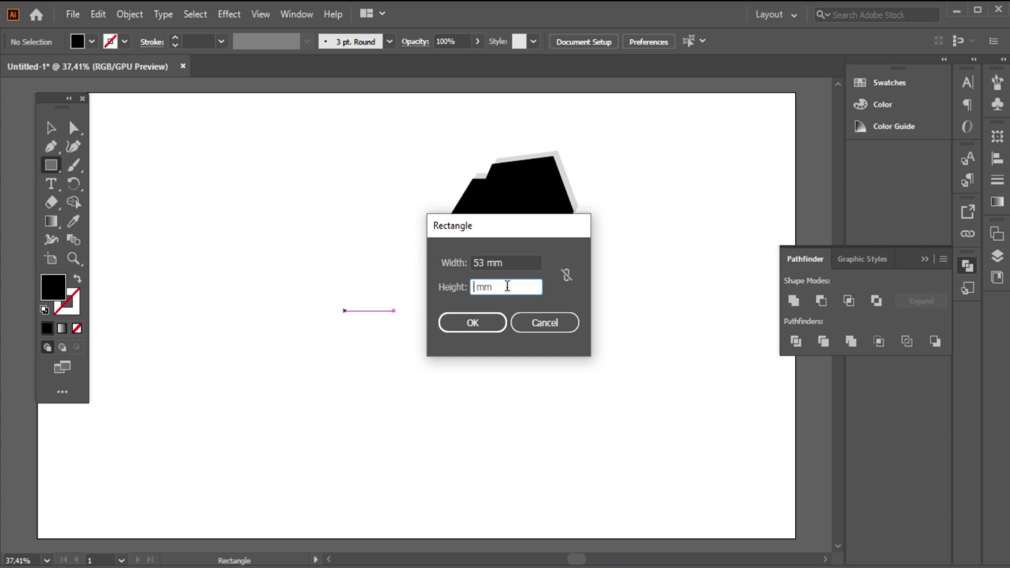
pyautogui.write('39')
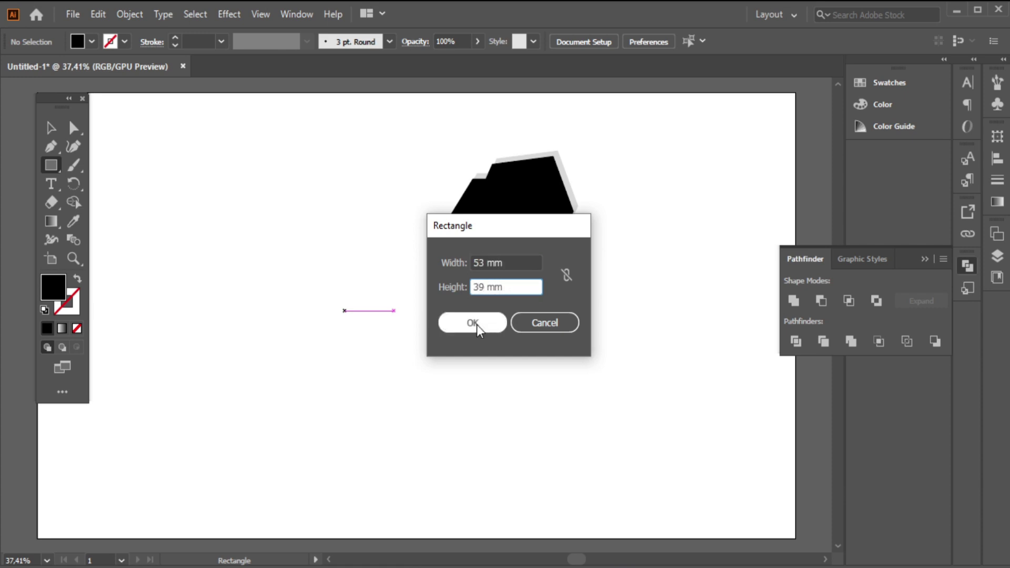
pyautogui.click(474, 323)
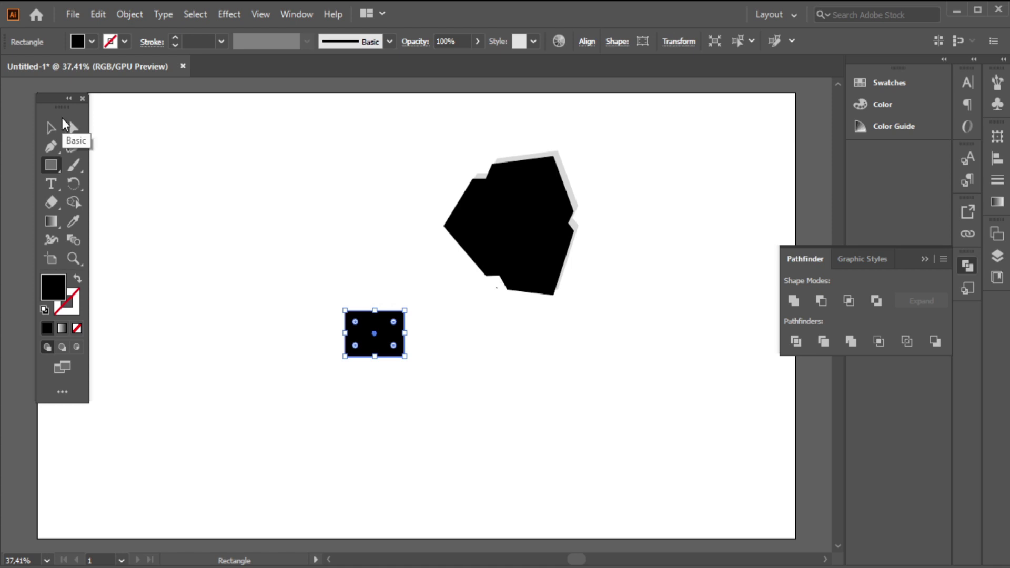
# Remove the small rectangle's fill and give it a black stroke.
pyautogui.click(92, 41)
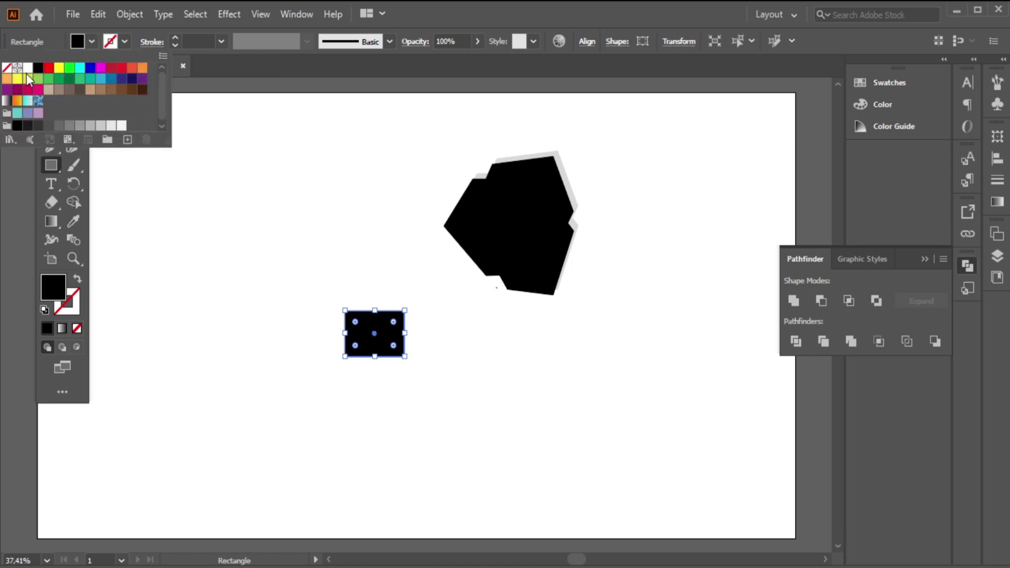
pyautogui.click(6, 67)
pyautogui.click(125, 41)
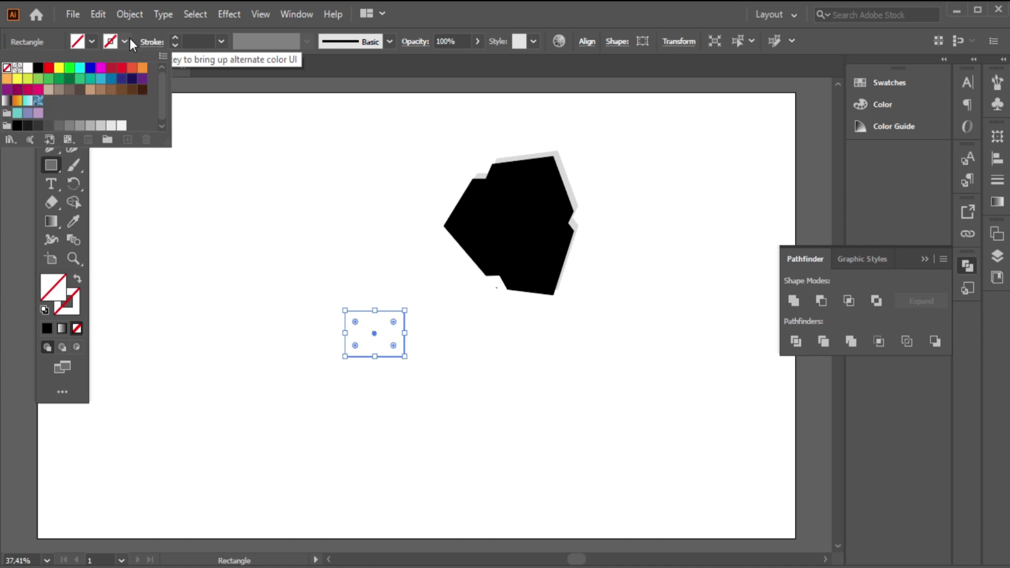
pyautogui.click(38, 67)
pyautogui.click(51, 128)
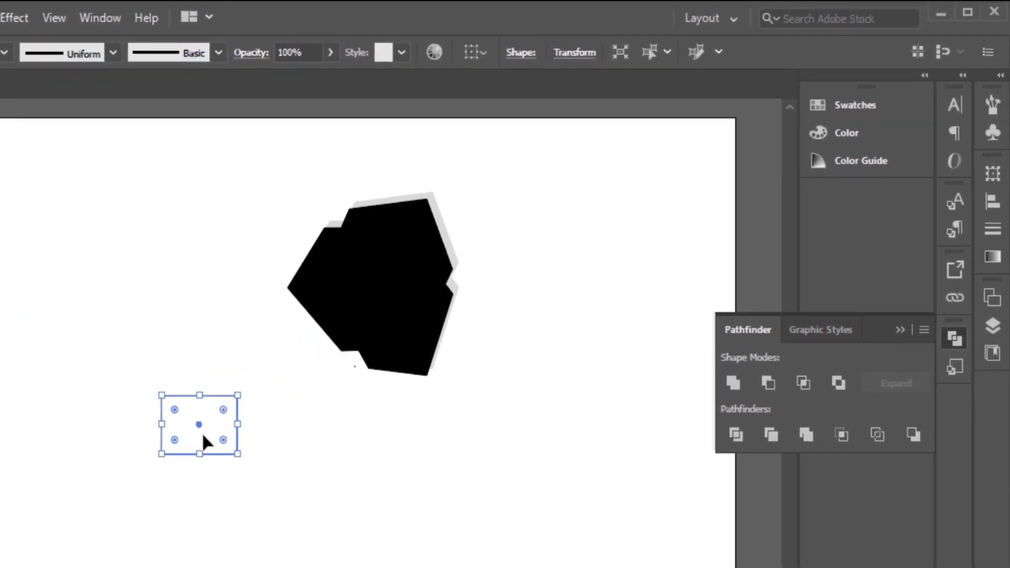
# Apply a 3D Rotate effect of -40°, 41° and 0° about X, Y and Z to the outlined rectangle and nudge it slightly upward.
pyautogui.click(7, 21)
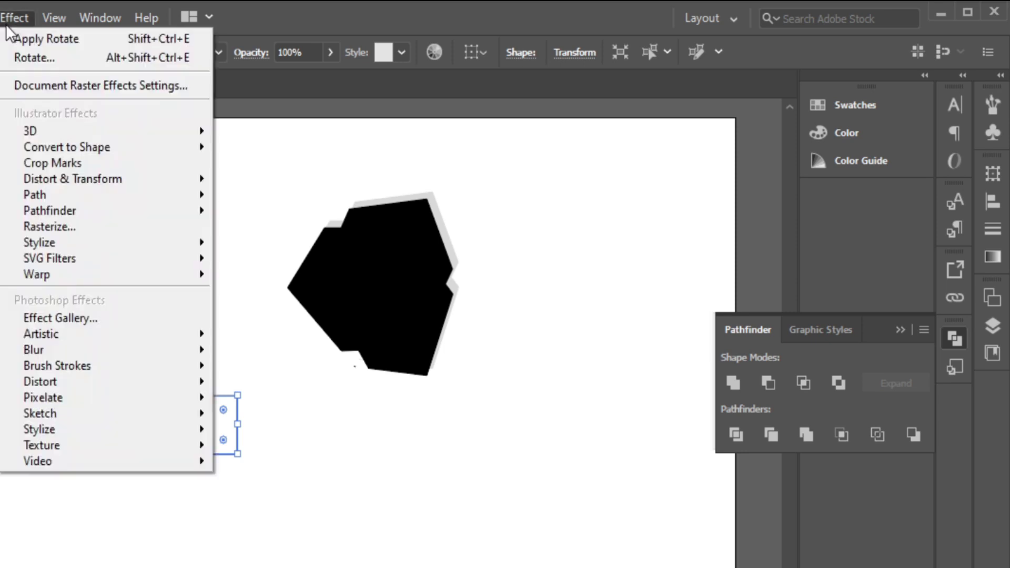
pyautogui.moveTo(181, 130)
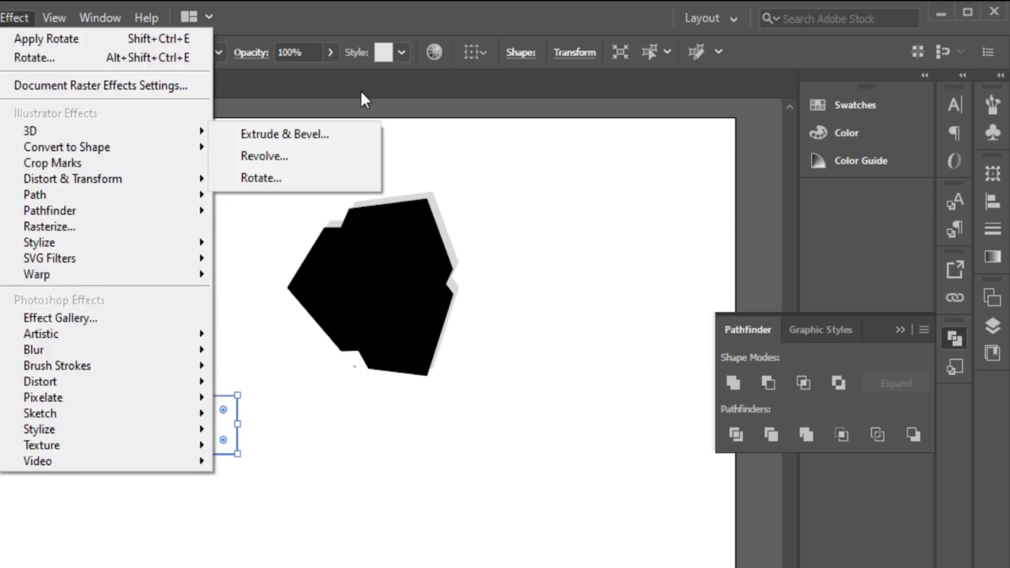
pyautogui.click(274, 179)
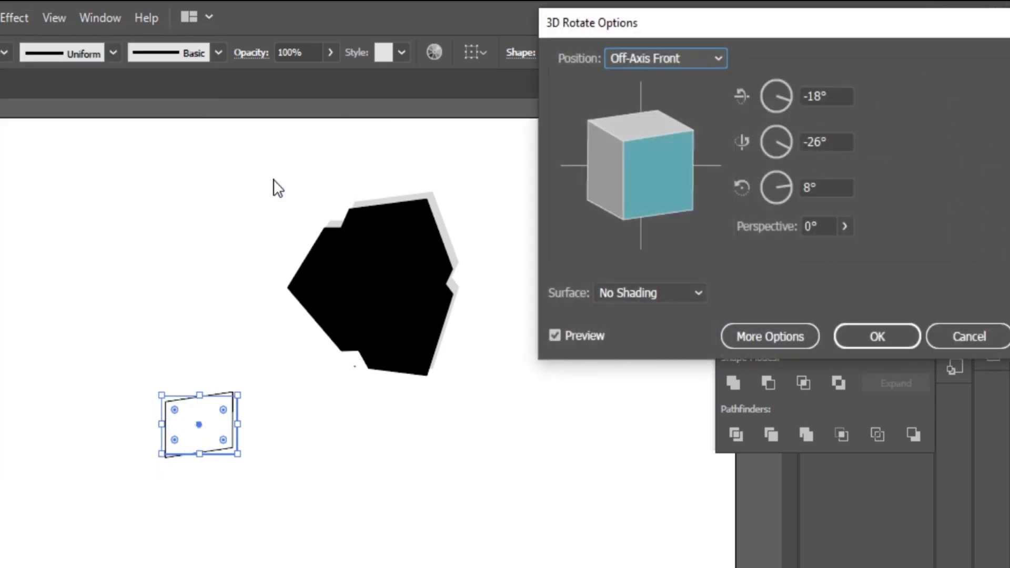
pyautogui.click(820, 95)
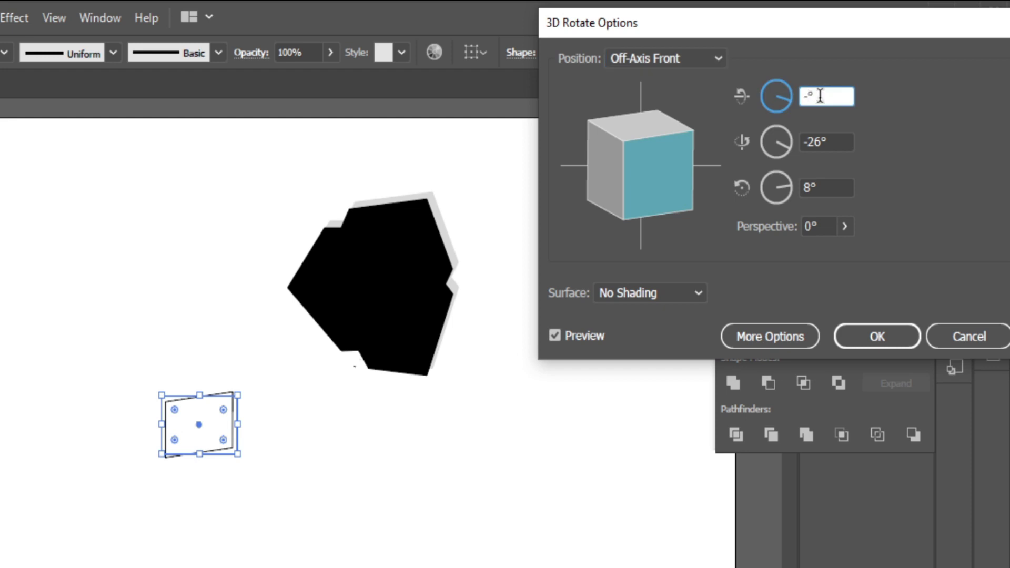
pyautogui.click(823, 142)
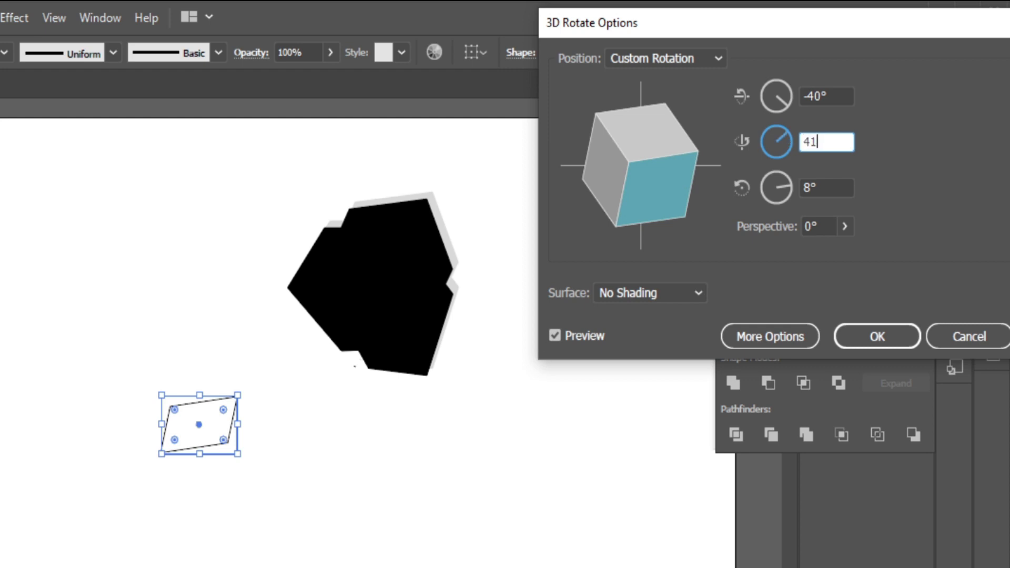
pyautogui.click(810, 187)
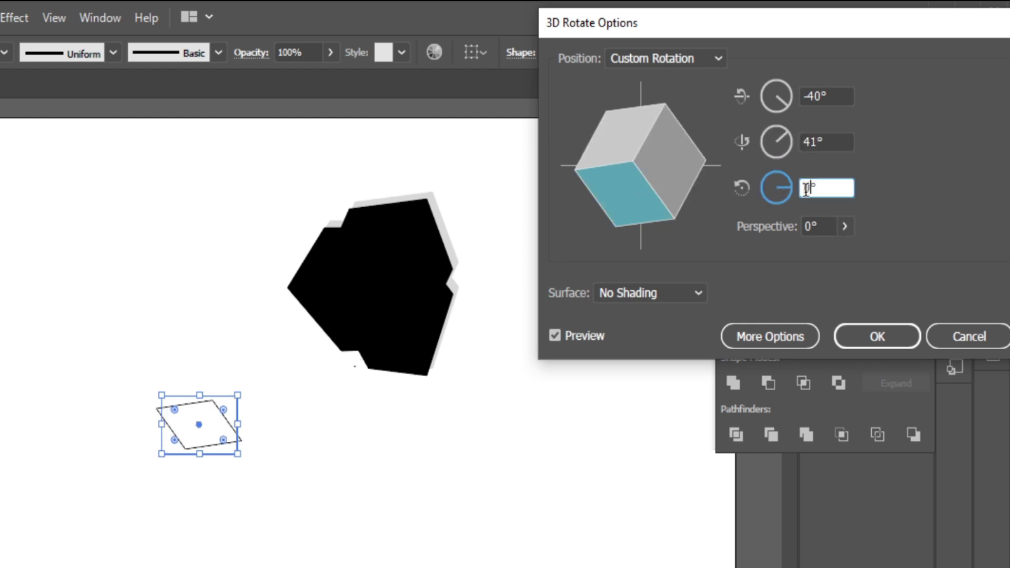
pyautogui.write('0')
pyautogui.click(555, 337)
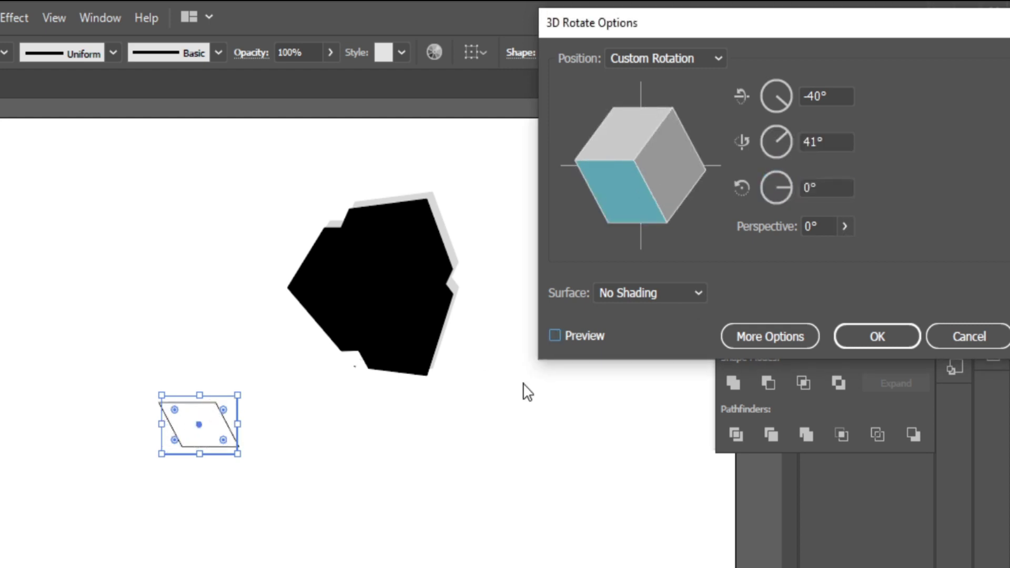
pyautogui.click(889, 340)
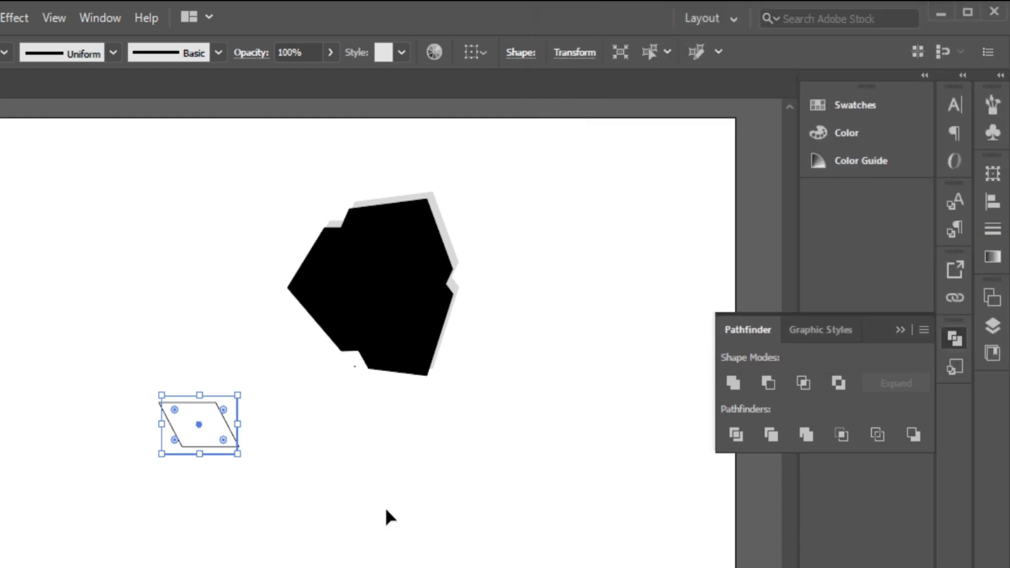
pyautogui.moveTo(199, 404); pyautogui.dragTo(202, 399)
pyautogui.click(460, 417)
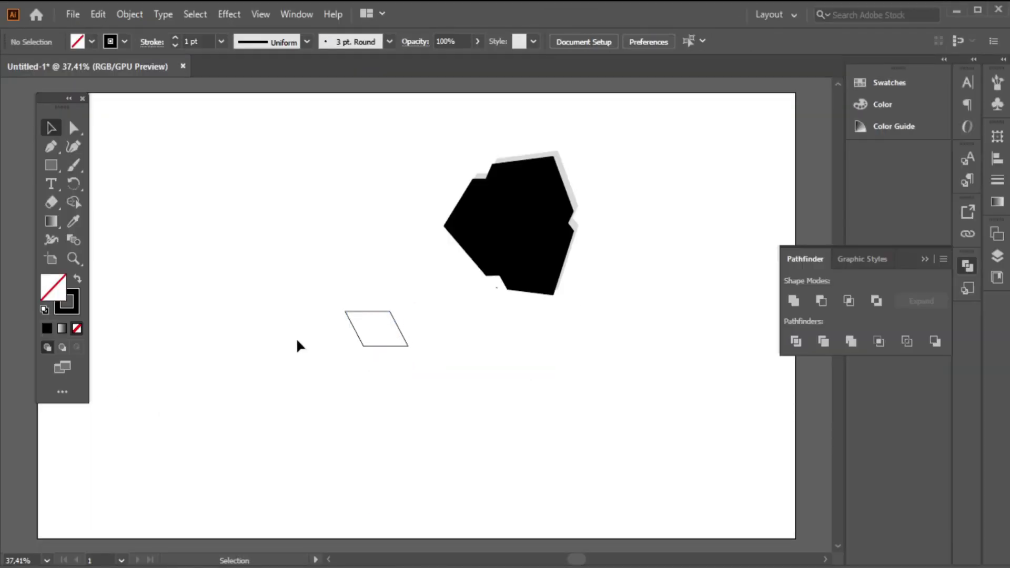
# Reshape the lower corners of the outlined skewed rectangle with the Curvature tool, pulling the right one slightly downward.
pyautogui.click(375, 312)
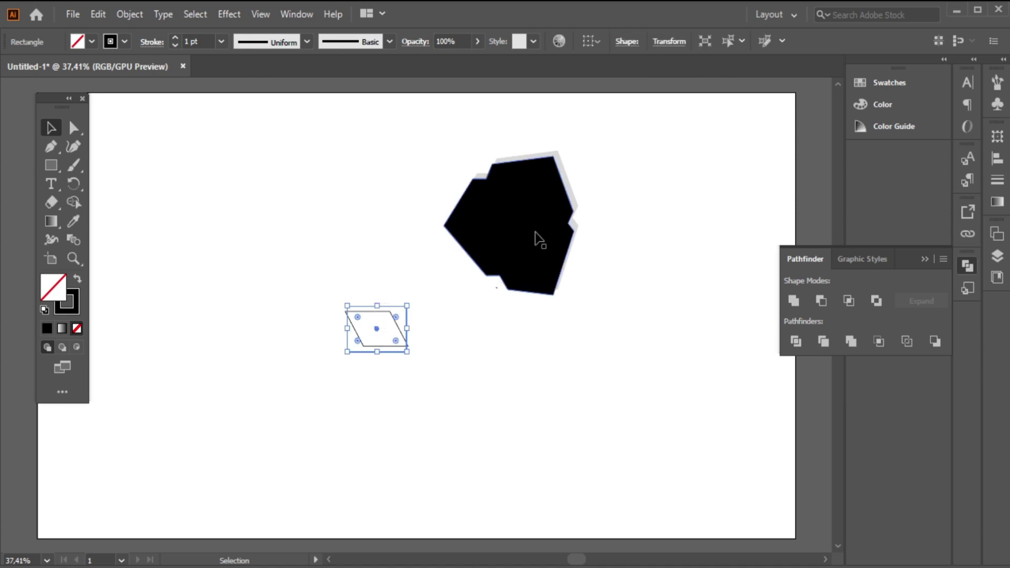
pyautogui.click(71, 148)
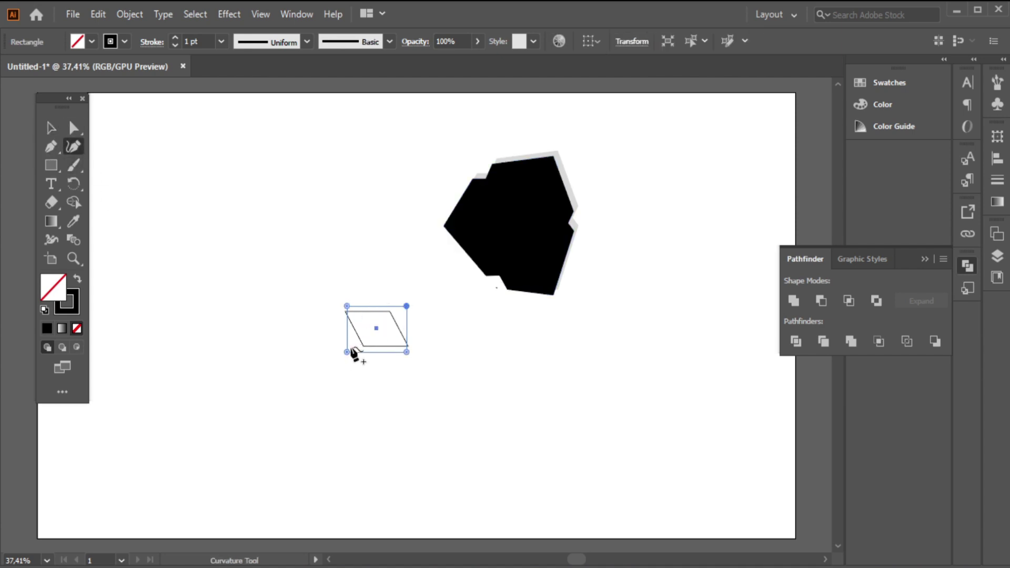
pyautogui.moveTo(342, 368); pyautogui.dragTo(351, 365)
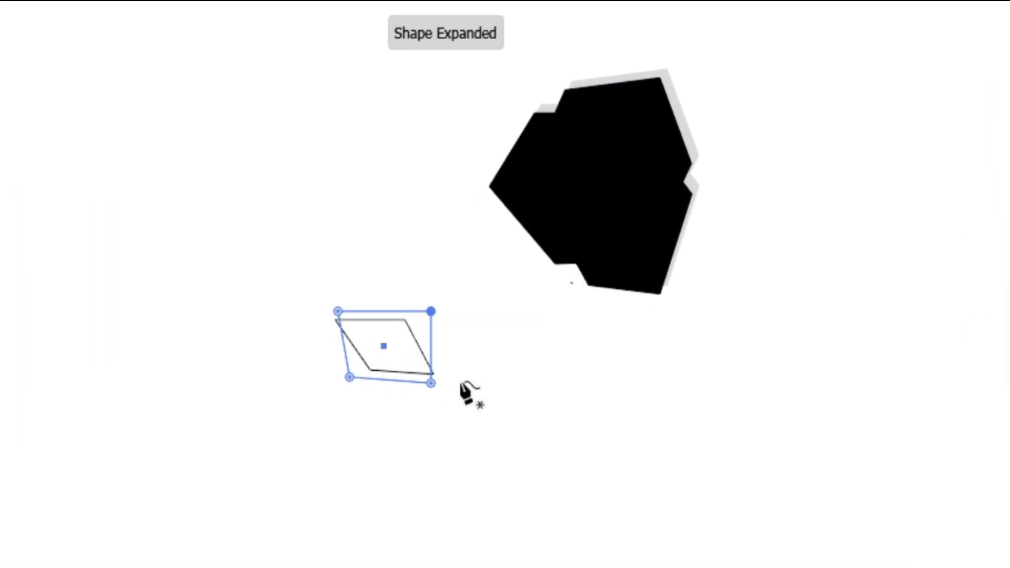
pyautogui.moveTo(413, 369); pyautogui.dragTo(413, 373)
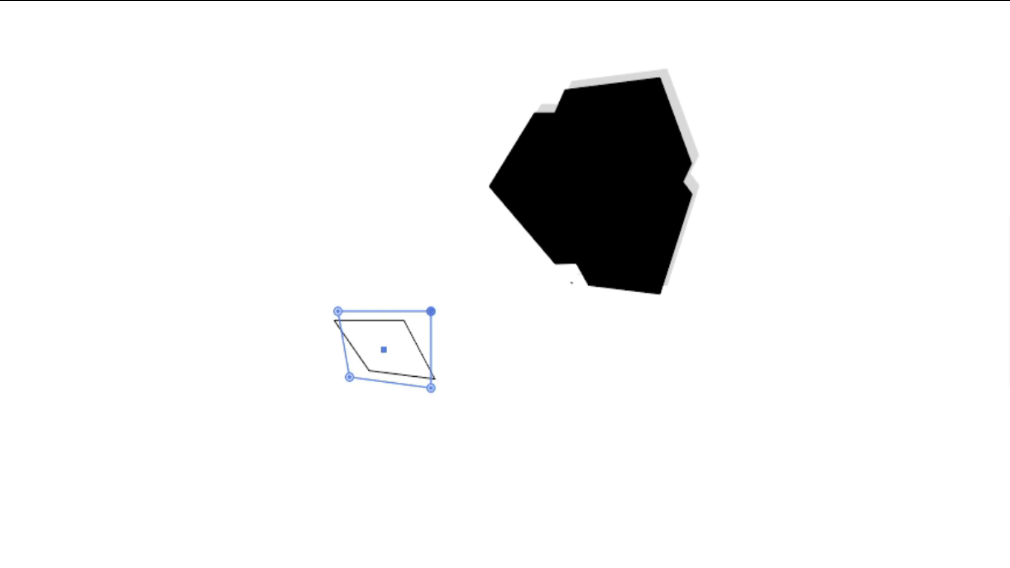
# Place the notched black shape and its pale copy behind the white-filled skewed rectangle as the lower cube face, and exit isolation mode.
pyautogui.press('v')
pyautogui.moveTo(368, 326); pyautogui.dragTo(368, 326)
pyautogui.press('v')
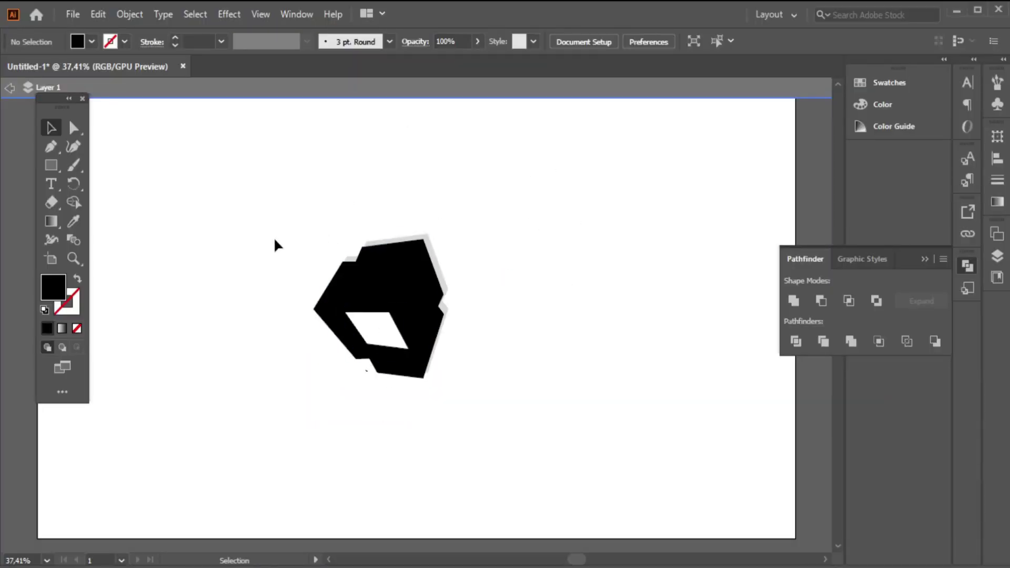
pyautogui.moveTo(288, 272); pyautogui.dragTo(287, 244)
pyautogui.click(10, 87)
pyautogui.click(68, 98)
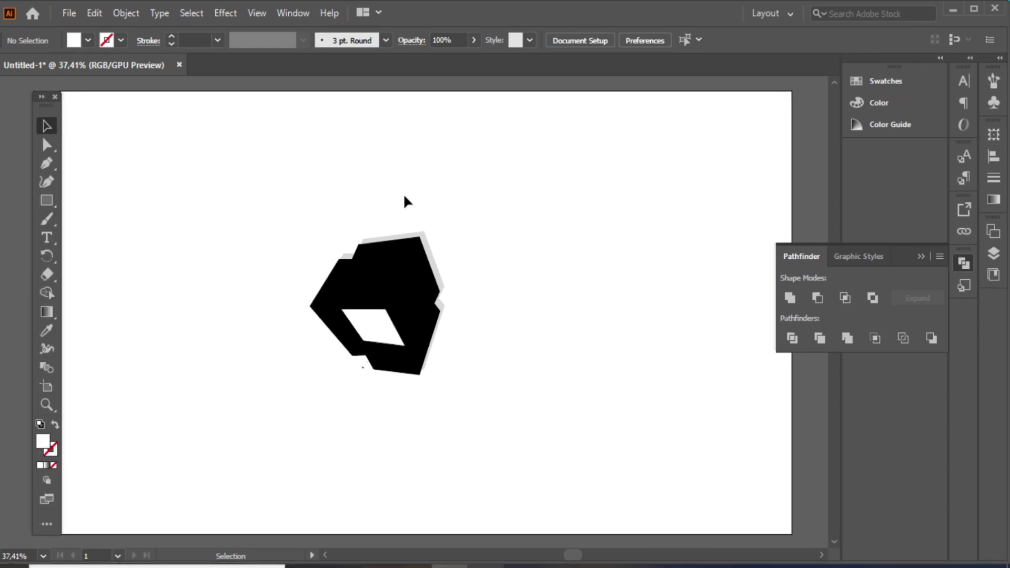
# Create a second white rectangle beside the logo and move it onto the upper part of the notched black shape.
pyautogui.press('m')
pyautogui.click(476, 292)
pyautogui.click(468, 319)
pyautogui.press('v')
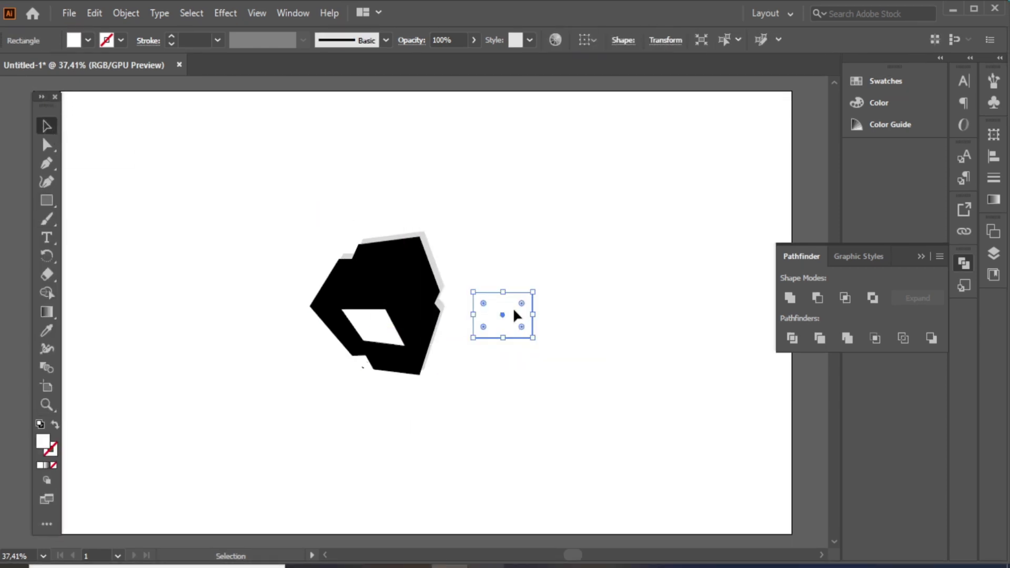
pyautogui.moveTo(514, 316); pyautogui.dragTo(382, 277)
# Apply a 3D Rotate effect of -40°, 41° and 0° about X, Y and Z to the upper white rectangle.
pyautogui.click(225, 12)
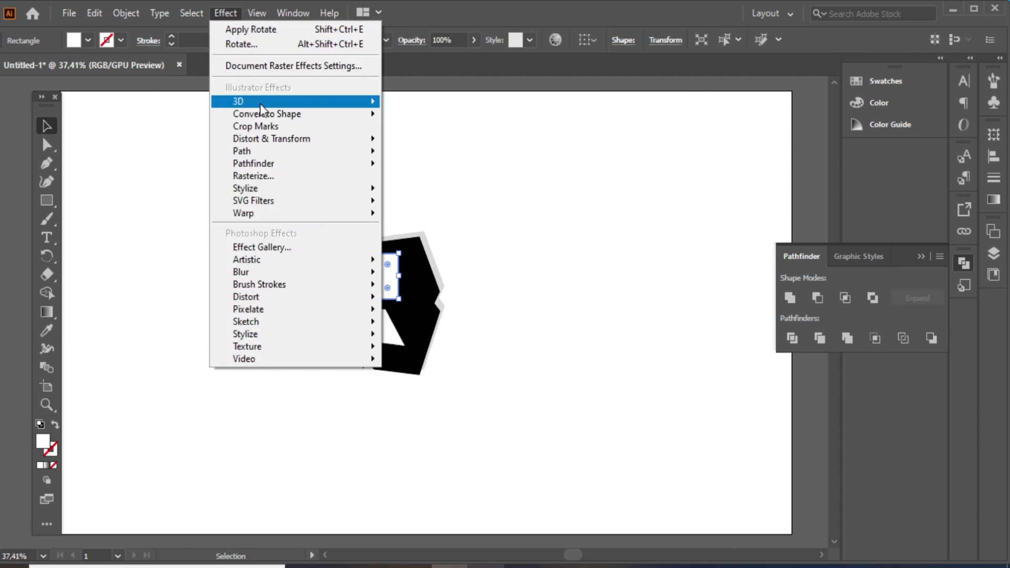
pyautogui.moveTo(295, 98)
pyautogui.click(431, 141)
pyautogui.click(863, 74)
pyautogui.write('40')
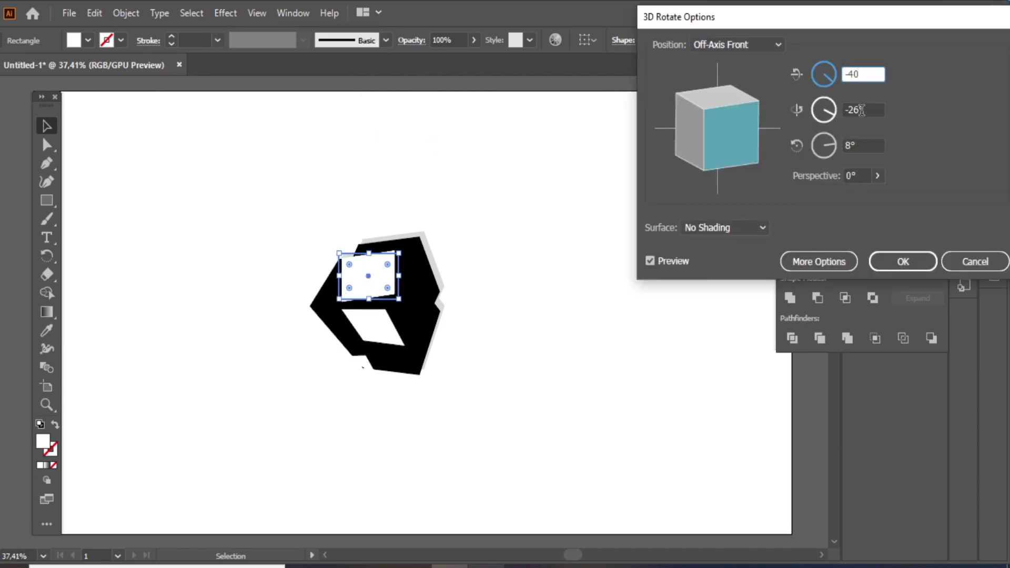
pyautogui.click(862, 110)
pyautogui.click(851, 146)
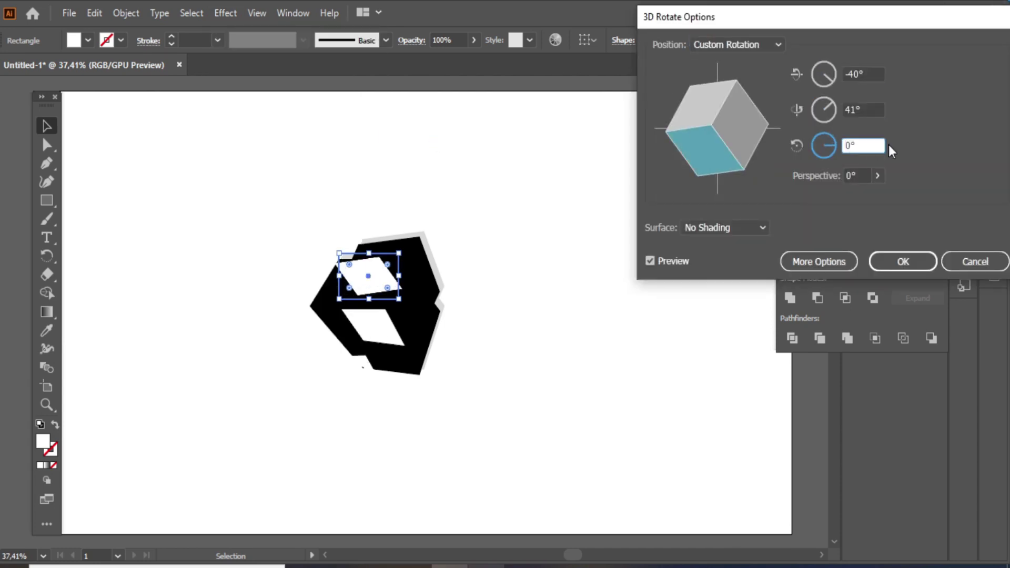
pyautogui.write('0')
pyautogui.click(652, 261)
pyautogui.press('Return')
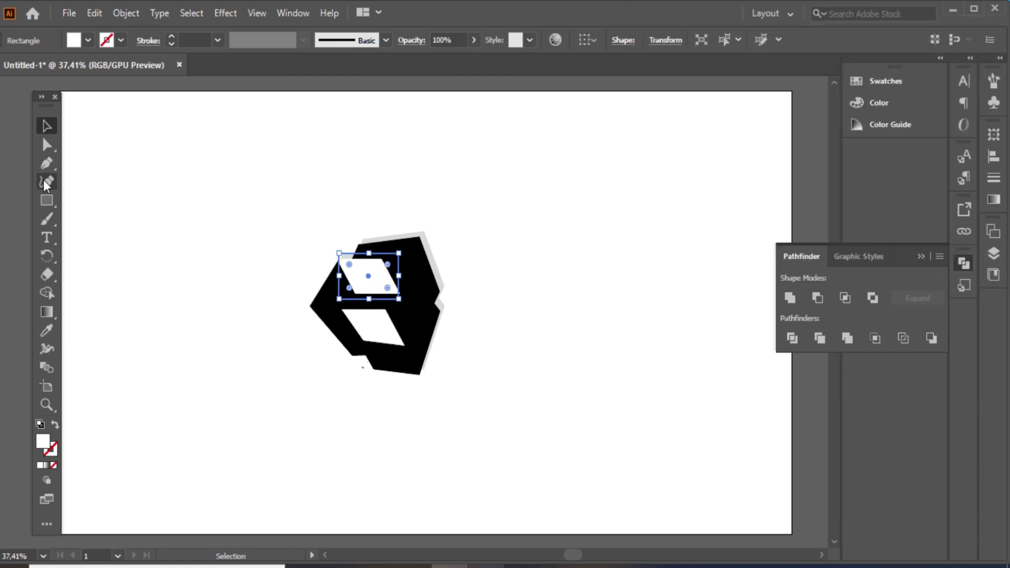
# Reshape the upper white face with the Curvature tool into a right-leaning parallelogram whose lower edge parallels the lower face's top.
pyautogui.hotkey('shift', '`')
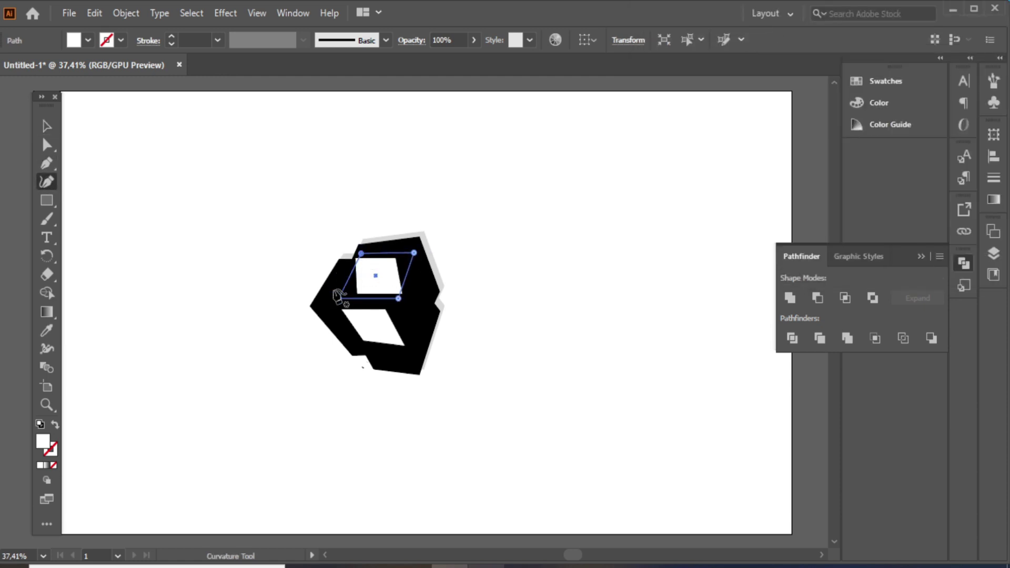
pyautogui.moveTo(338, 299); pyautogui.dragTo(314, 301)
pyautogui.moveTo(360, 254); pyautogui.dragTo(371, 257)
pyautogui.moveTo(415, 254); pyautogui.dragTo(426, 249)
pyautogui.moveTo(398, 298); pyautogui.dragTo(381, 300)
pyautogui.moveTo(426, 248); pyautogui.dragTo(436, 249)
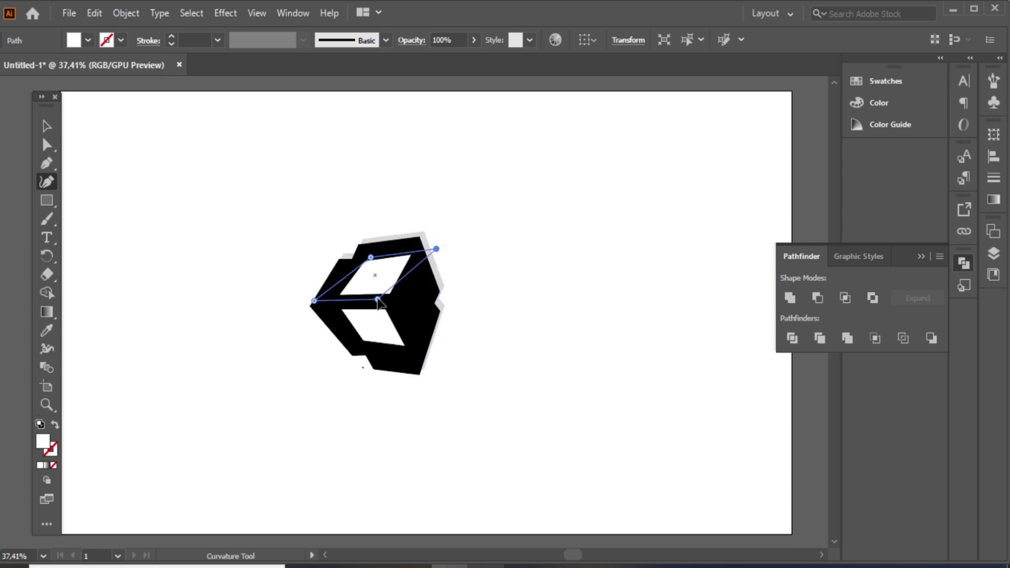
pyautogui.moveTo(378, 299); pyautogui.dragTo(373, 300)
pyautogui.click(47, 125)
pyautogui.click(444, 281)
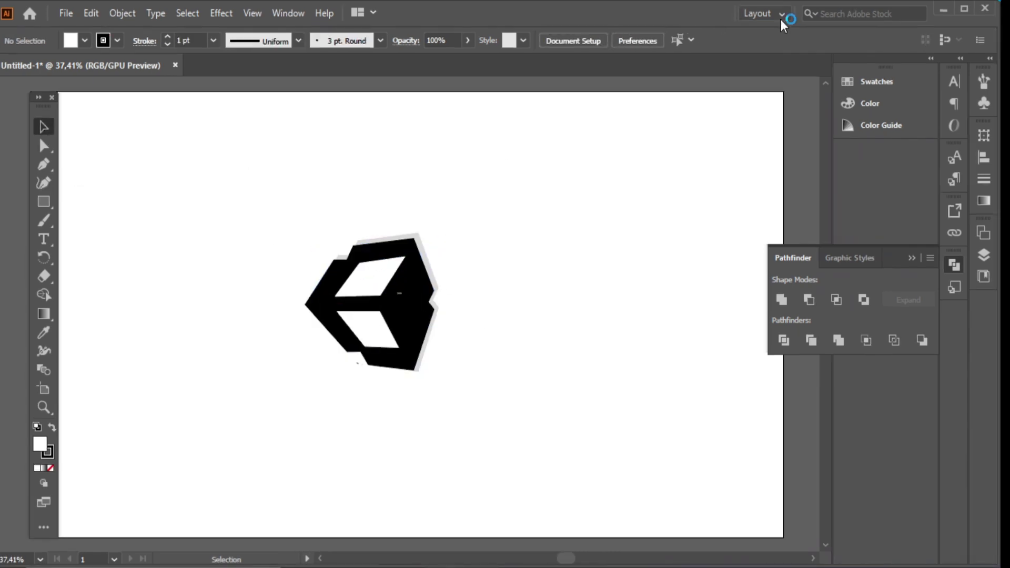
# Create a third white rectangle 47.19 mm wide and move it over the right part of the notched black shape.
pyautogui.press('m')
pyautogui.click(499, 294)
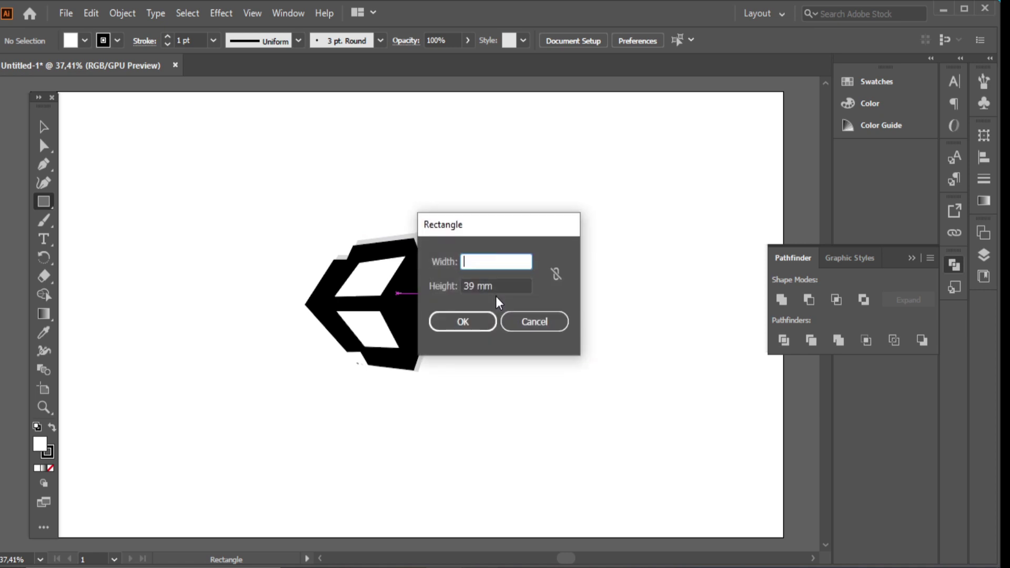
pyautogui.write('9')
pyautogui.click(497, 285)
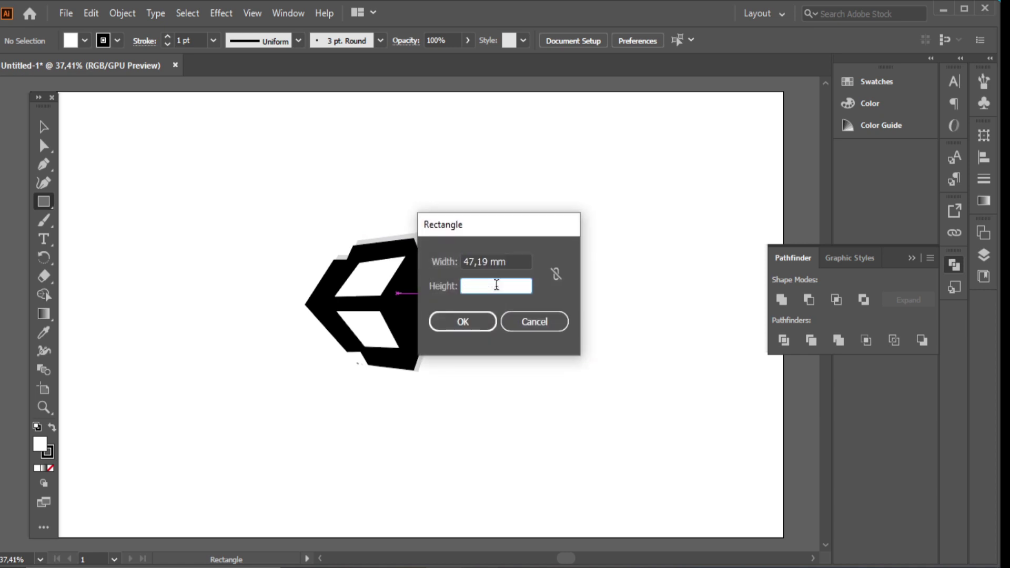
pyautogui.press('Return')
pyautogui.press('v')
pyautogui.moveTo(519, 318); pyautogui.dragTo(405, 285)
# Apply a 3D Rotate effect of -37°, -27° and 59° about X, Y and Z to the third rectangle and reposition it as the right face.
pyautogui.click(215, 15)
pyautogui.moveTo(237, 102)
pyautogui.click(423, 138)
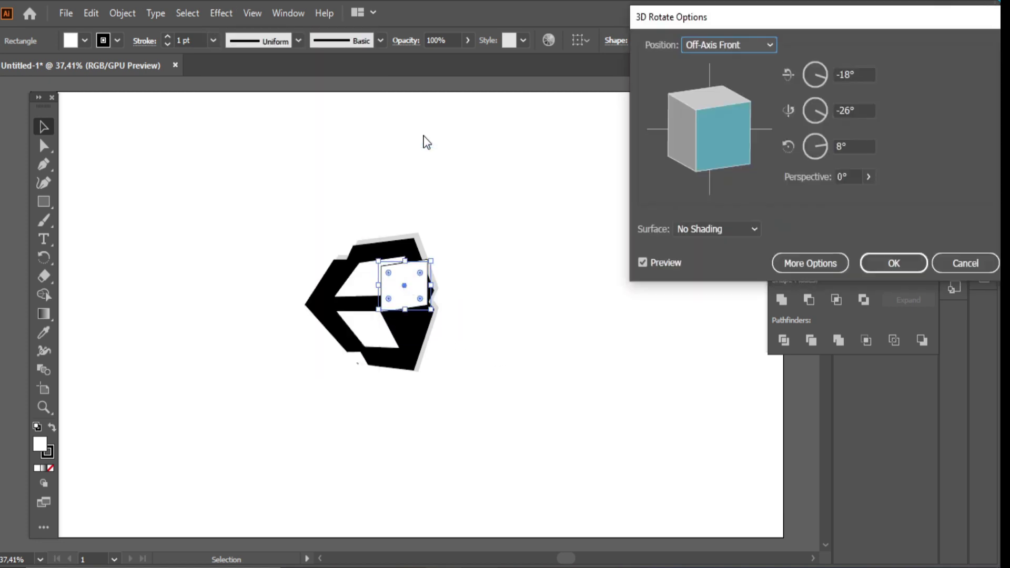
pyautogui.moveTo(676, 132)
pyautogui.mouseDown()
pyautogui.moveTo(686, 138)
pyautogui.moveTo(692, 113)
pyautogui.moveTo(666, 134)
pyautogui.mouseUp()
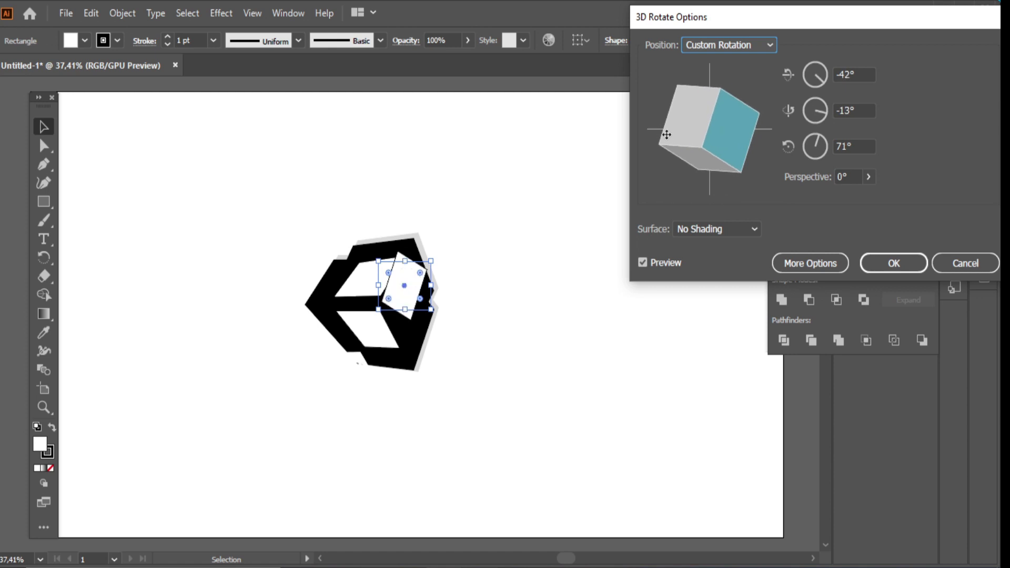
pyautogui.moveTo(754, 115); pyautogui.dragTo(681, 111)
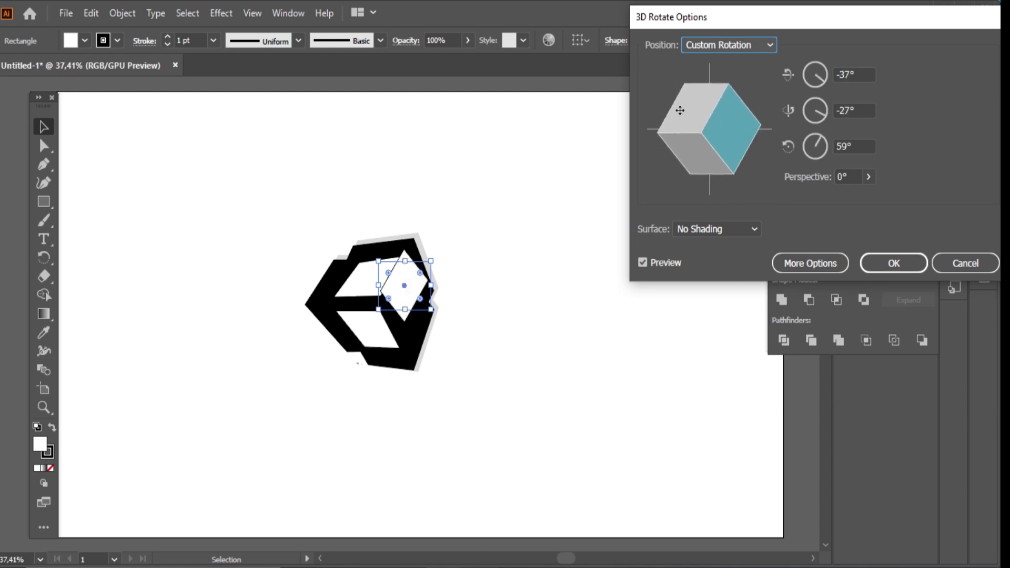
pyautogui.click(894, 263)
pyautogui.moveTo(403, 286); pyautogui.dragTo(384, 277)
# Adjust the right face's corner points with the Curvature tool so it fits between the other two faces and the outer edge.
pyautogui.click(44, 183)
pyautogui.moveTo(434, 324); pyautogui.dragTo(427, 321)
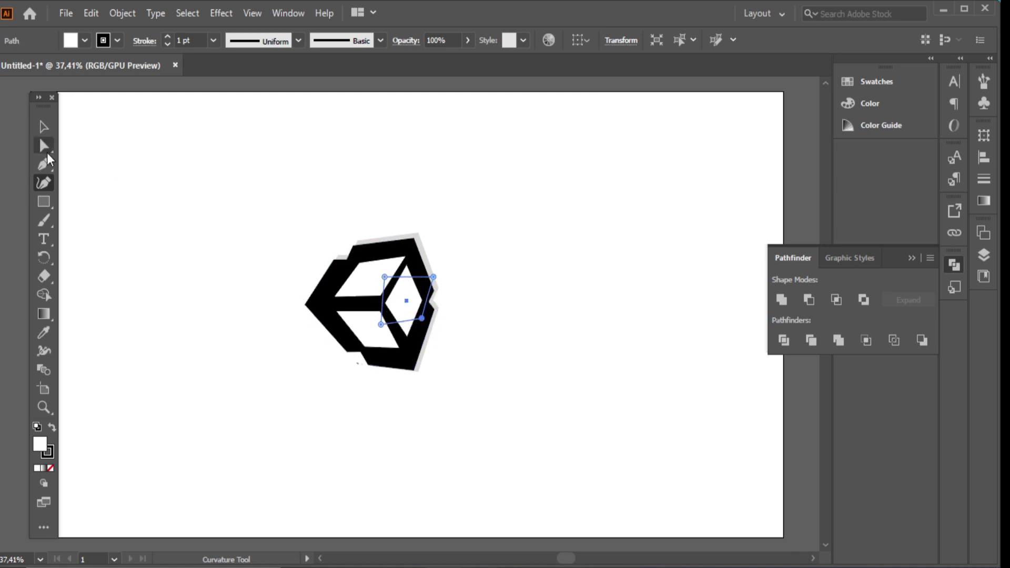
pyautogui.press('v')
pyautogui.click(50, 182)
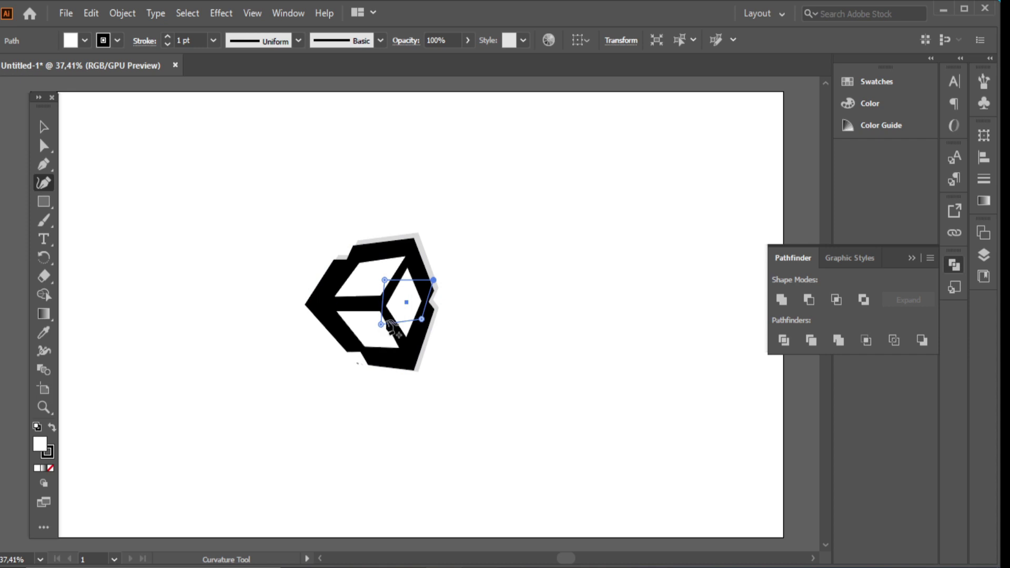
pyautogui.press('v')
pyautogui.click(503, 202)
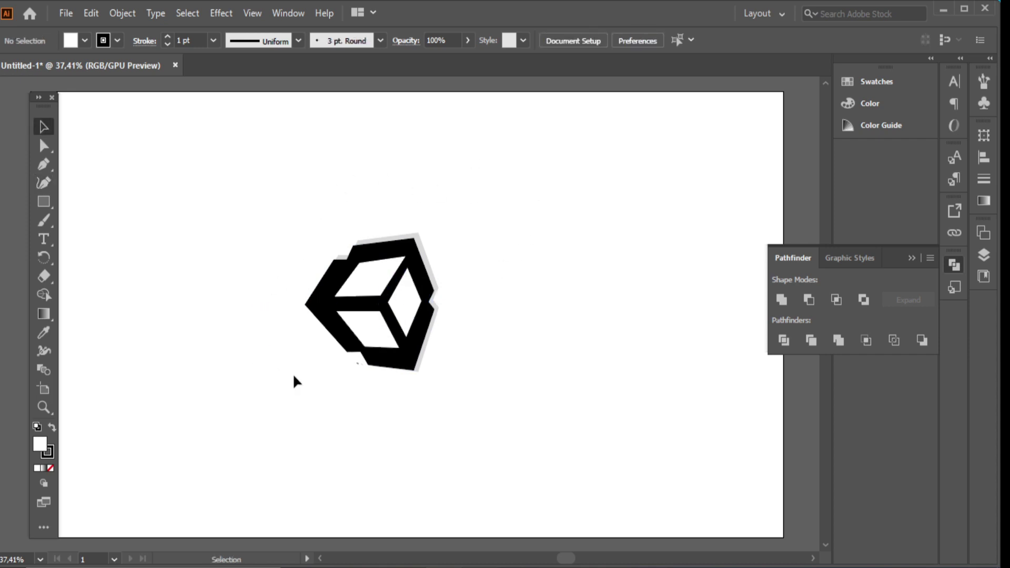
# Group all parts of the logo and move the group to the upper left area of the artboard.
pyautogui.moveTo(195, 233); pyautogui.dragTo(492, 416)
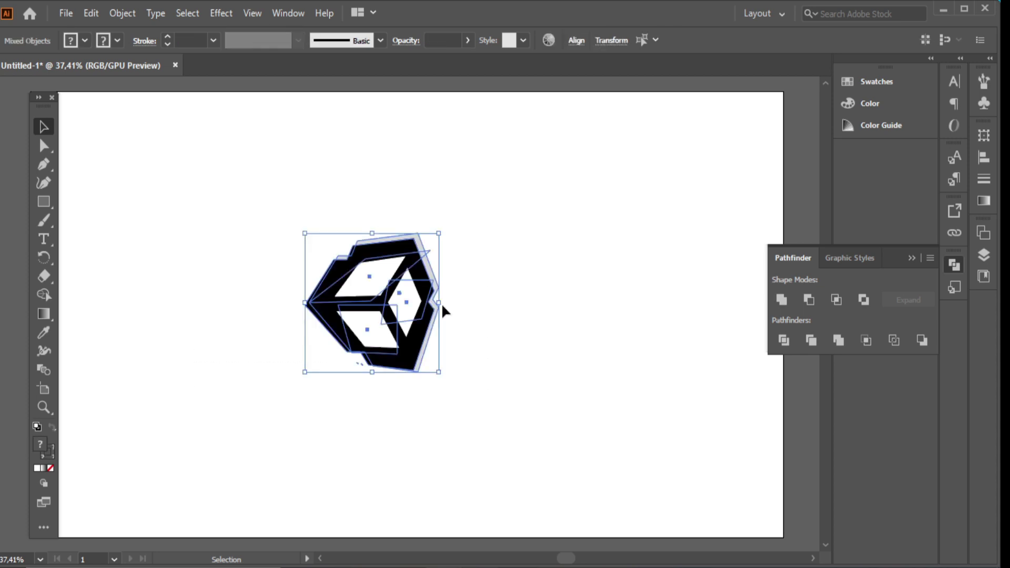
pyautogui.rightClick(403, 272)
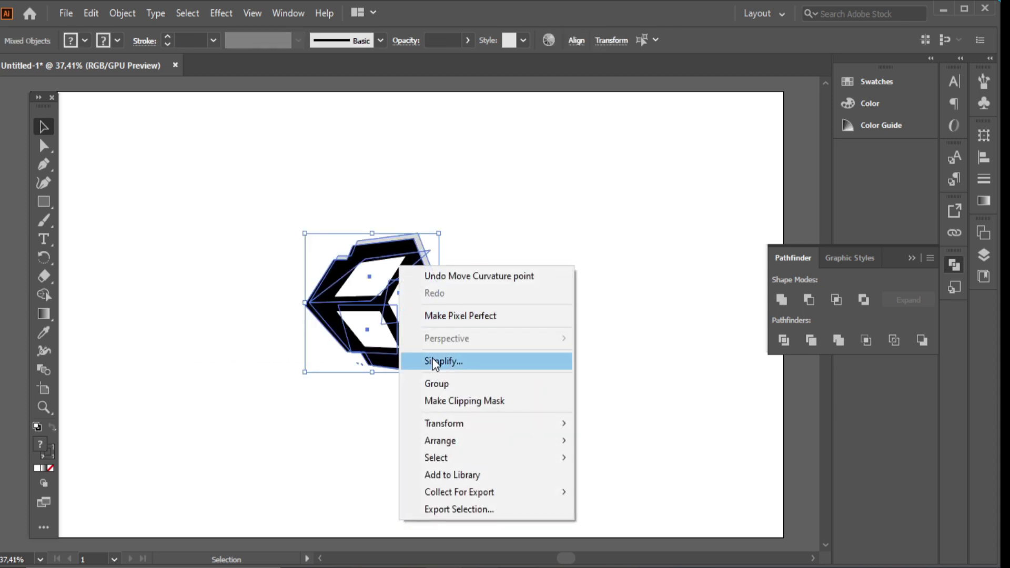
pyautogui.click(437, 384)
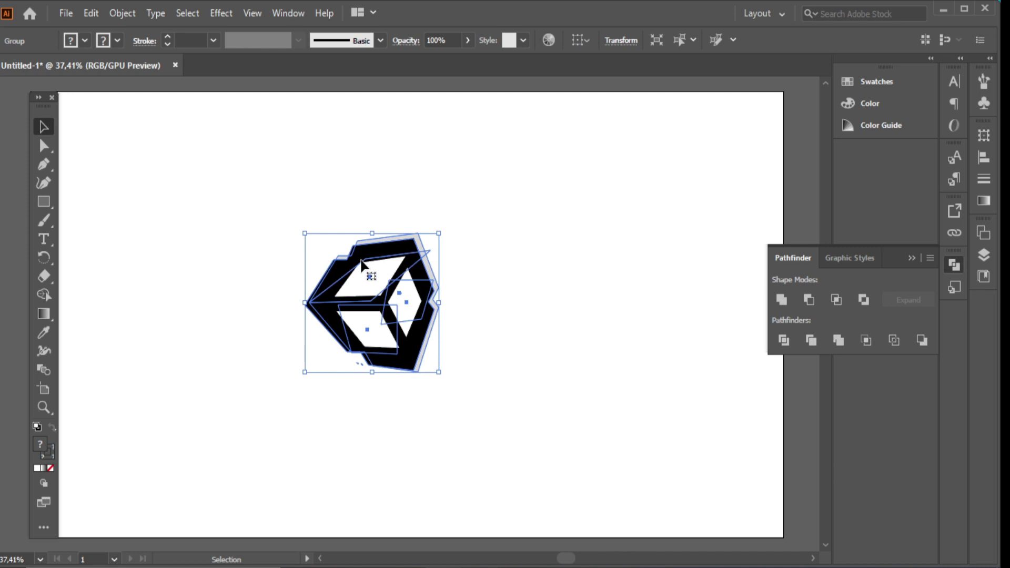
pyautogui.rightClick(356, 260)
pyautogui.click(330, 279)
pyautogui.moveTo(351, 284); pyautogui.dragTo(194, 174)
pyautogui.click(399, 182)
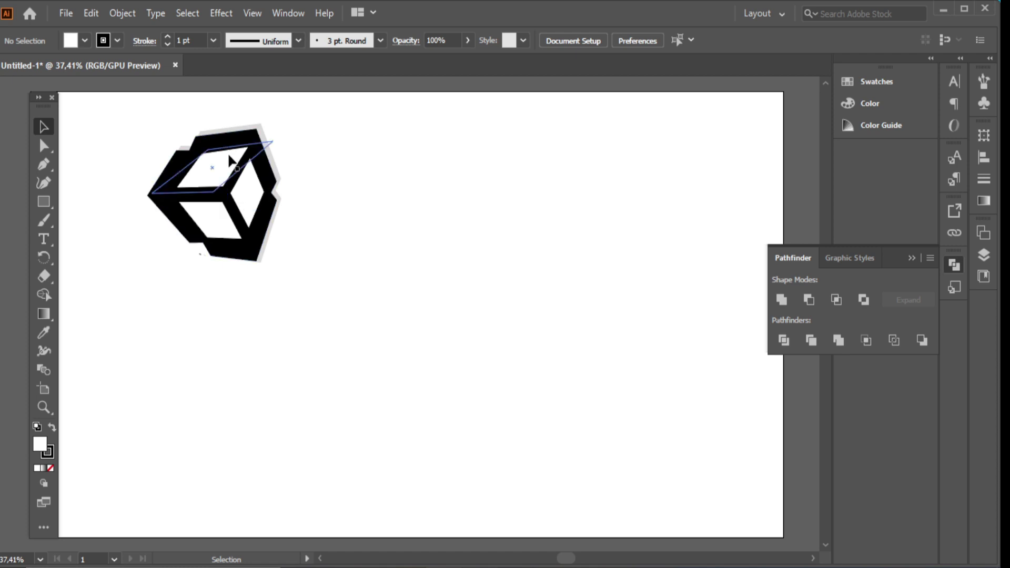
# Ungroup the logo and pull the upper face's right corner point slightly inward.
pyautogui.moveTo(209, 220)
pyautogui.mouseDown()
pyautogui.moveTo(72, 179)
pyautogui.moveTo(79, 279)
pyautogui.moveTo(213, 232)
pyautogui.mouseUp()
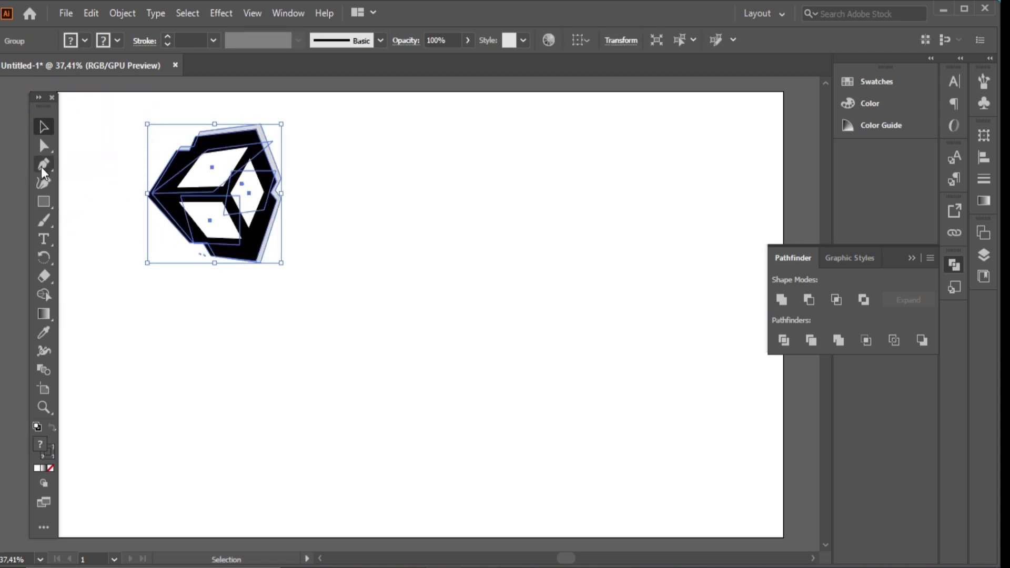
pyautogui.rightClick(185, 190)
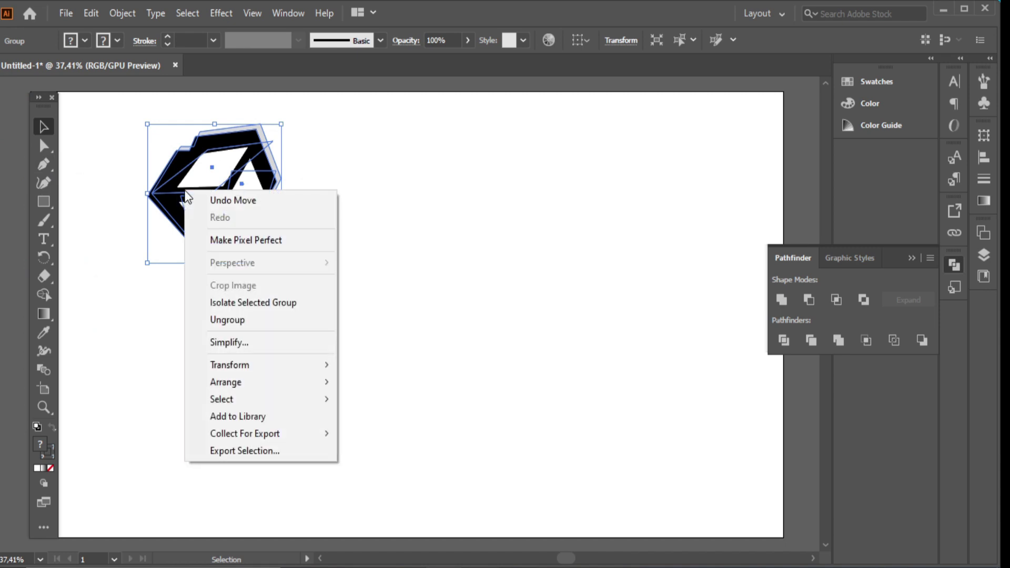
pyautogui.click(234, 320)
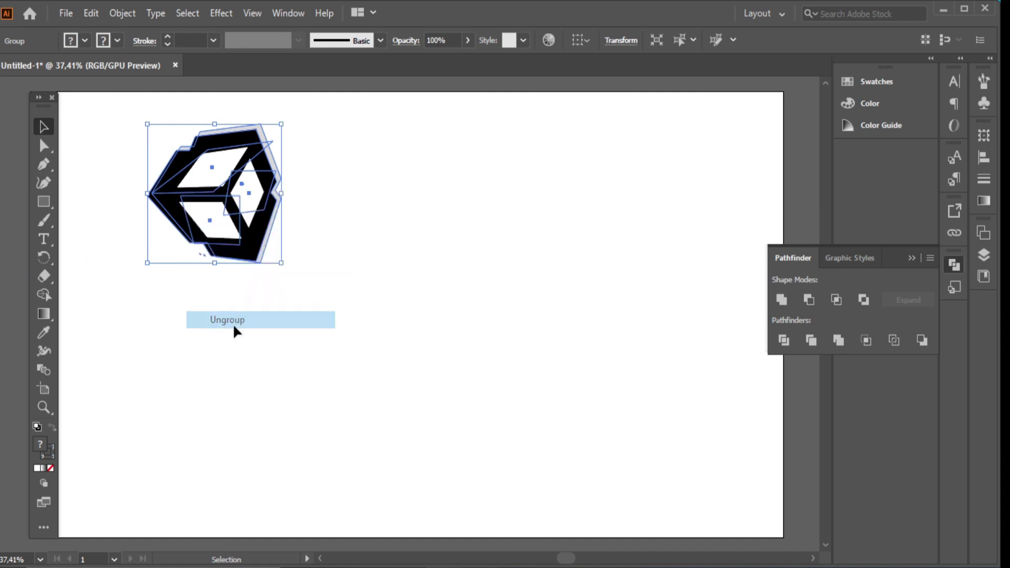
pyautogui.click(379, 174)
# Group all the logo parts together again.
pyautogui.moveTo(140, 129); pyautogui.dragTo(286, 273)
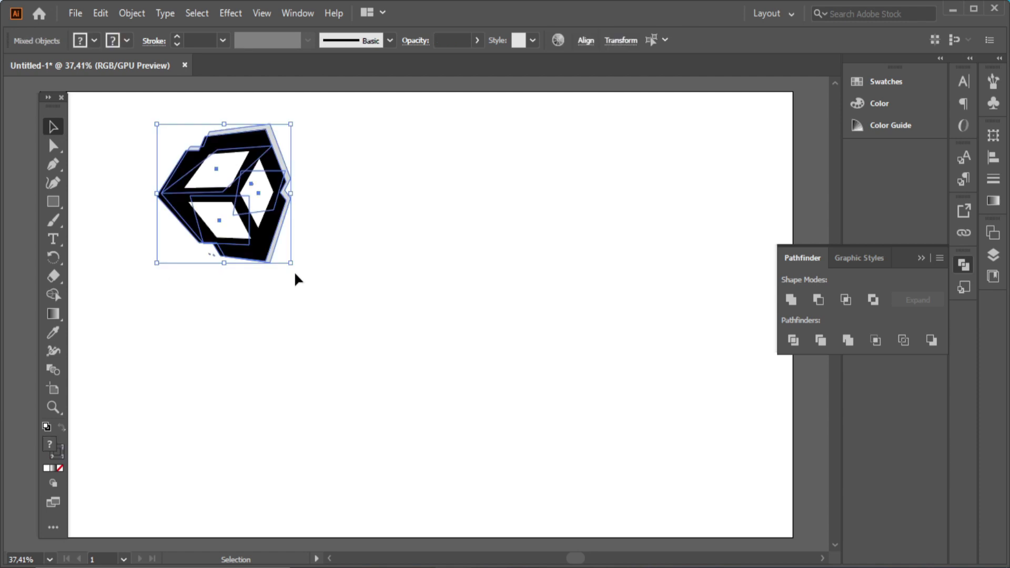
pyautogui.rightClick(251, 213)
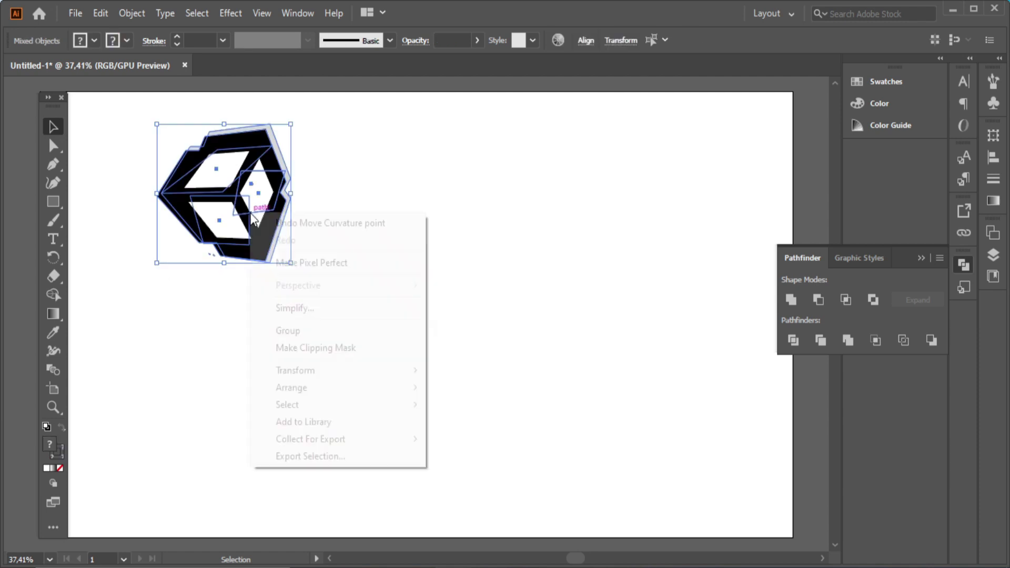
pyautogui.click(296, 331)
pyautogui.click(399, 151)
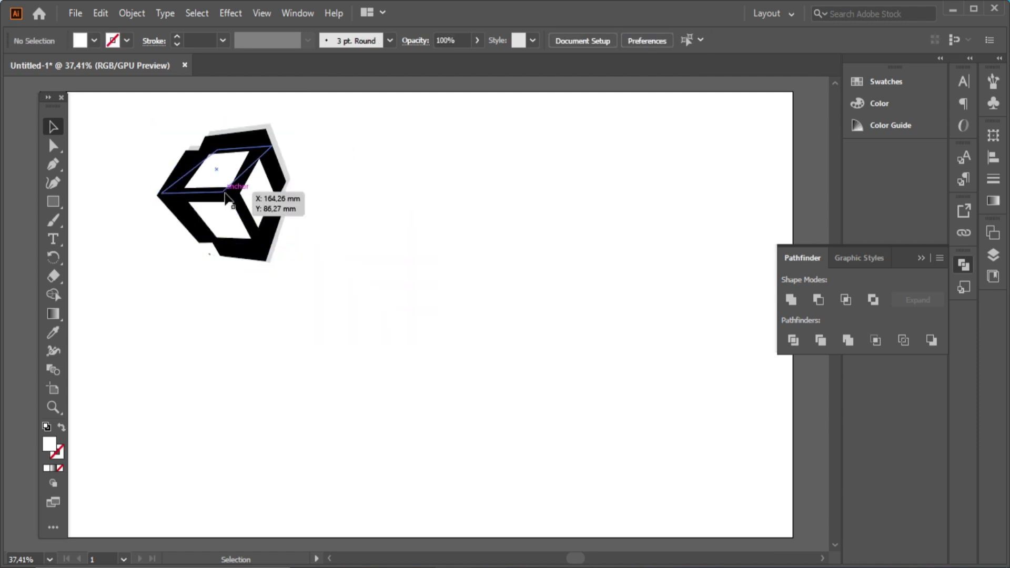
# Duplicate the grouped logo to the upper right area of the artboard.
pyautogui.click(225, 196)
pyautogui.moveTo(226, 195); pyautogui.dragTo(548, 176)
pyautogui.click(126, 142)
pyautogui.click(509, 195)
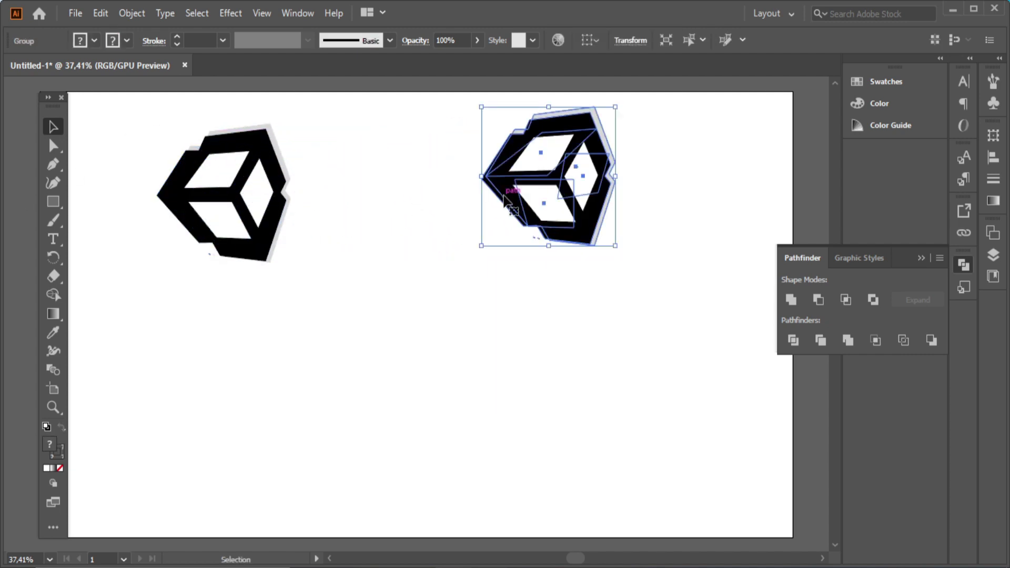
# Fill the notched black body of the duplicated logo with white.
pyautogui.click(104, 144)
pyautogui.click(54, 146)
pyautogui.click(518, 206)
pyautogui.click(94, 41)
pyautogui.click(32, 67)
# Fill the upper, right and lower cube faces of the duplicated logo with black.
pyautogui.click(541, 153)
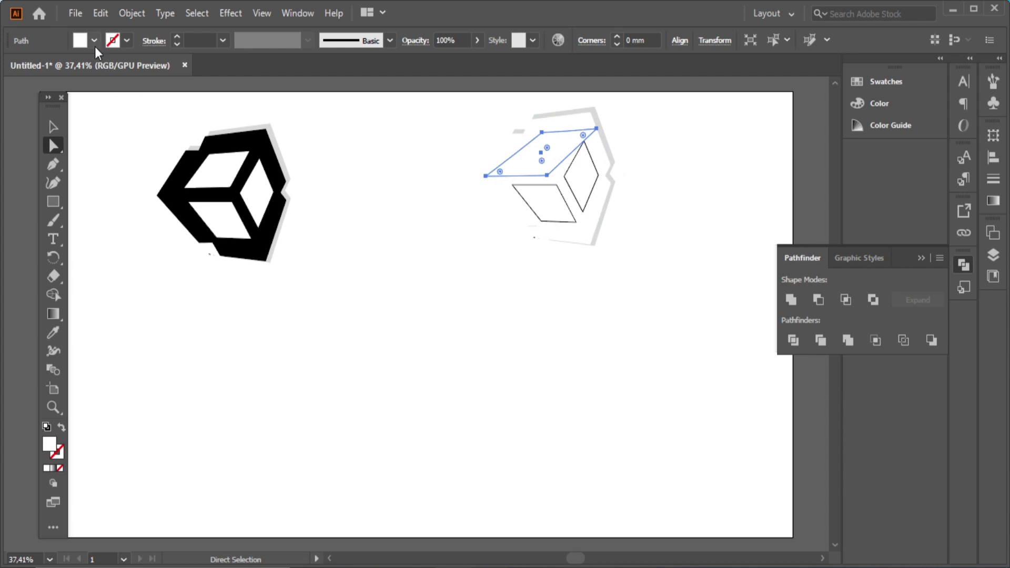
pyautogui.click(94, 40)
pyautogui.click(42, 67)
pyautogui.click(665, 203)
pyautogui.click(583, 176)
pyautogui.click(94, 41)
pyautogui.click(42, 66)
pyautogui.click(539, 204)
pyautogui.click(94, 40)
pyautogui.click(42, 67)
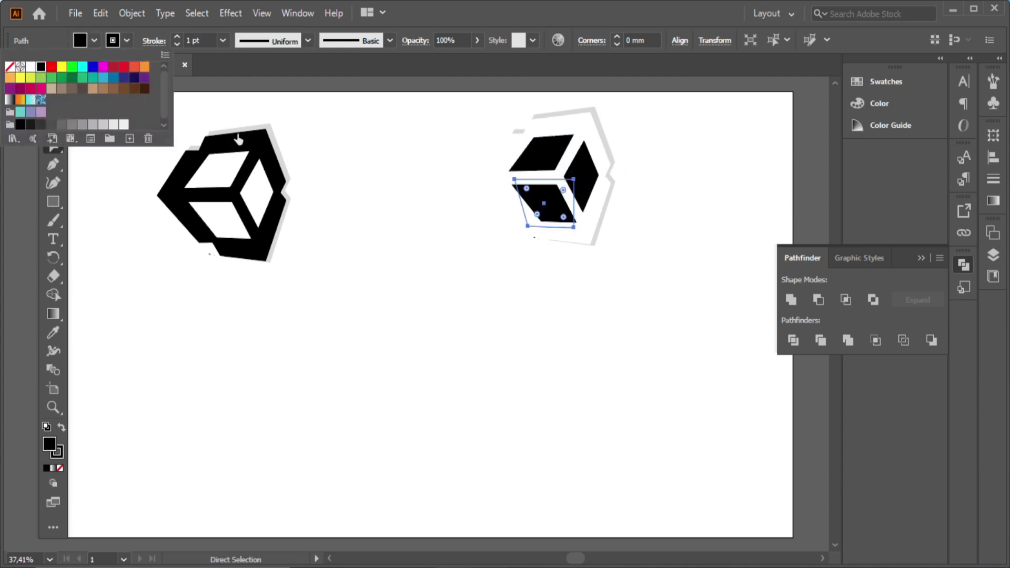
# Move the inverted logo to the lower left of the artboard and the original logo to the area above it.
pyautogui.click(55, 204)
pyautogui.click(53, 126)
pyautogui.moveTo(511, 167)
pyautogui.mouseDown()
pyautogui.moveTo(187, 364)
pyautogui.moveTo(163, 363)
pyautogui.mouseUp()
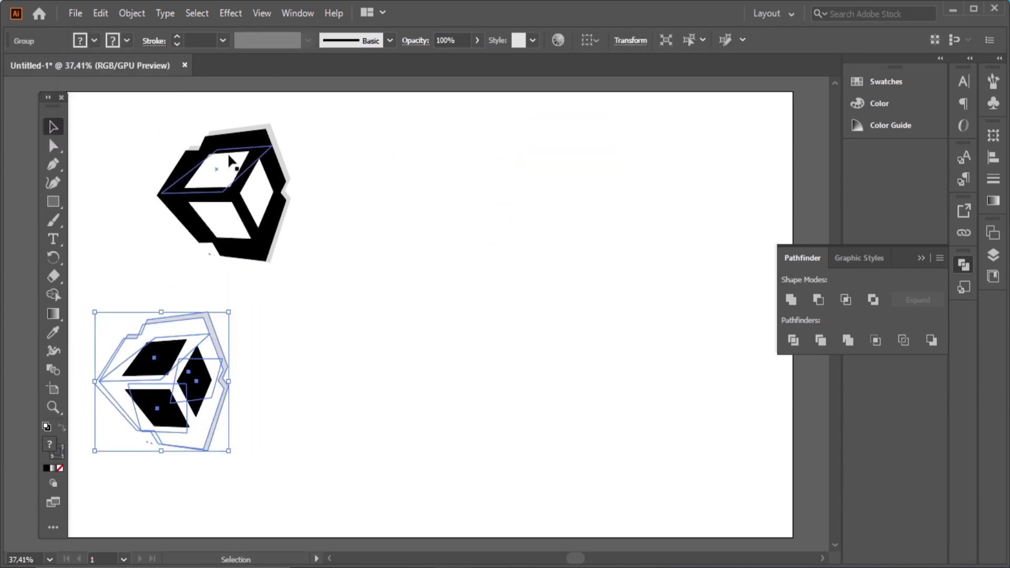
pyautogui.moveTo(228, 162); pyautogui.dragTo(163, 165)
pyautogui.click(106, 142)
# Place a black rectangle behind the inverted logo, larger than the logo on all sides.
pyautogui.click(53, 202)
pyautogui.moveTo(96, 288)
pyautogui.mouseDown()
pyautogui.moveTo(284, 538)
pyautogui.moveTo(261, 509)
pyautogui.mouseUp()
pyautogui.click(50, 133)
pyautogui.rightClick(225, 363)
pyautogui.moveTo(269, 282)
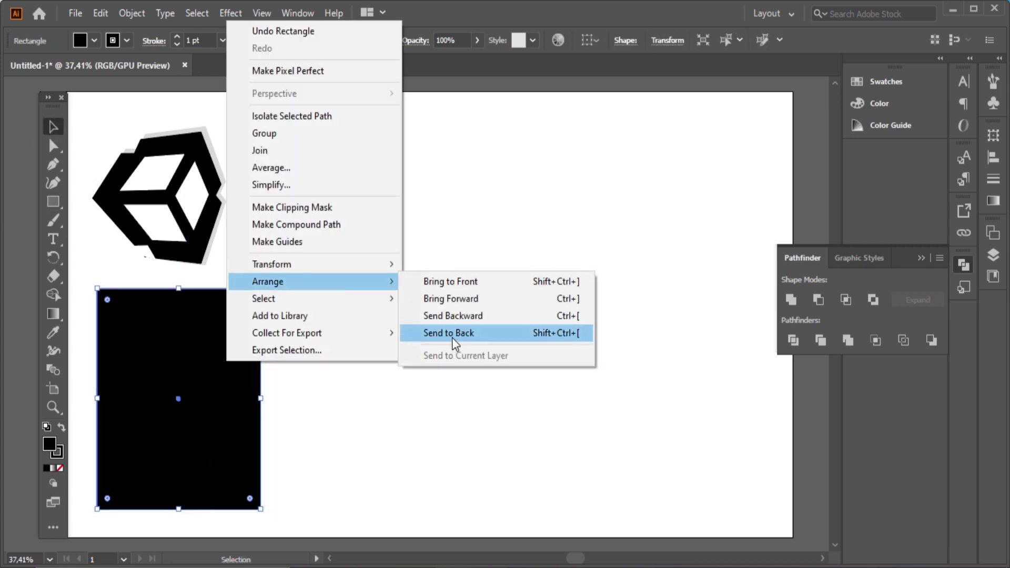
pyautogui.click(452, 337)
pyautogui.click(415, 463)
pyautogui.moveTo(246, 418); pyautogui.dragTo(235, 411)
pyautogui.click(339, 471)
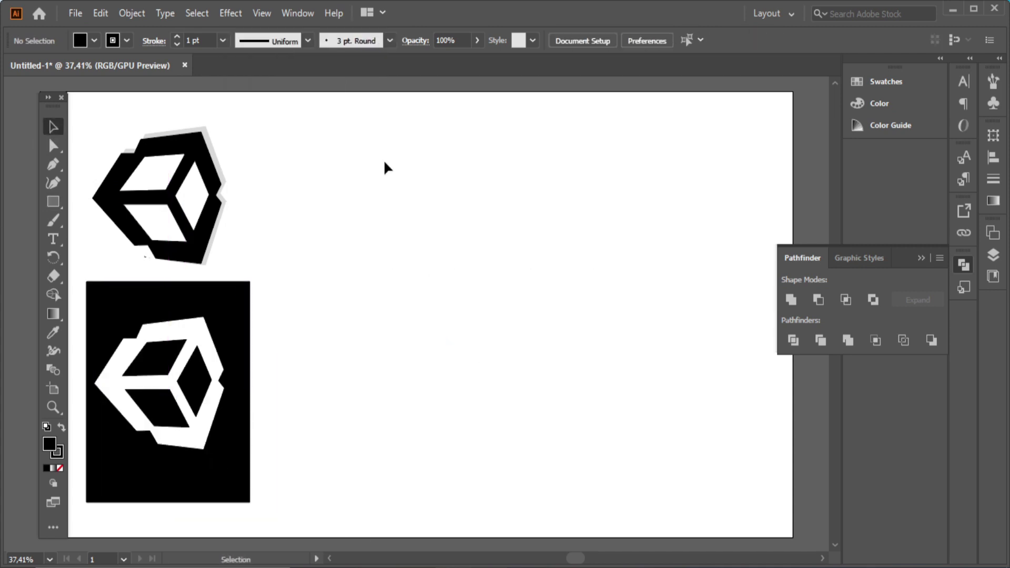
# Add the text "unity" to the right of the original logo.
pyautogui.press('t')
pyautogui.click(267, 182)
pyautogui.write('unity')
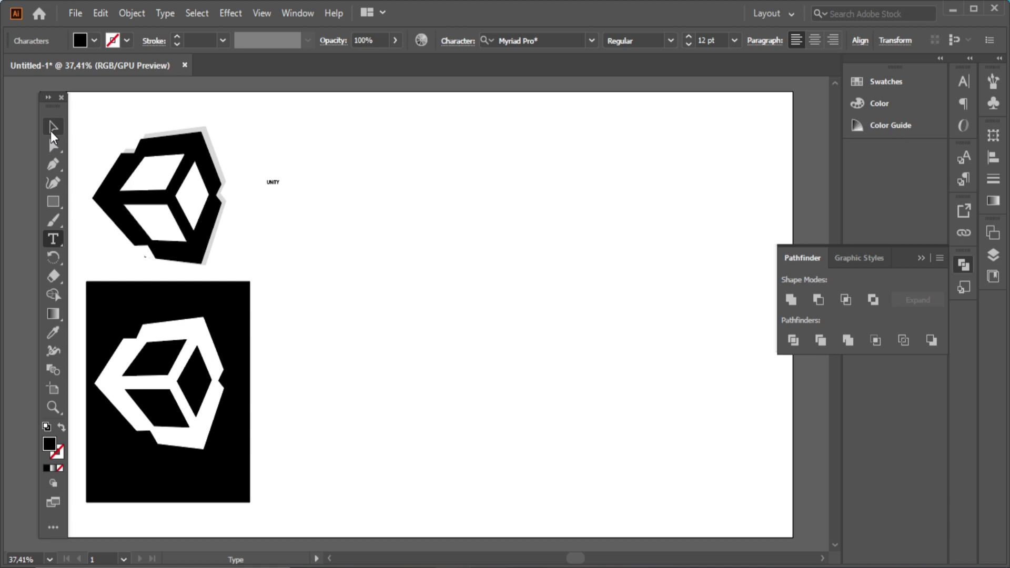
pyautogui.click(50, 130)
# Format the unity text as Bahnschrift Bold at 72 pt.
pyautogui.moveTo(252, 173); pyautogui.dragTo(262, 177)
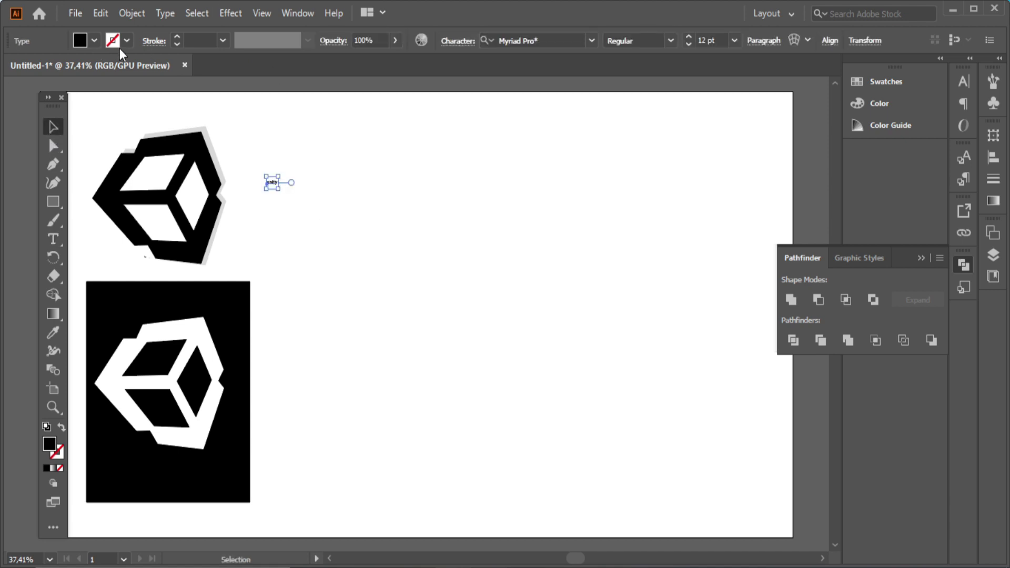
pyautogui.click(734, 41)
pyautogui.click(744, 323)
pyautogui.click(670, 42)
pyautogui.click(629, 74)
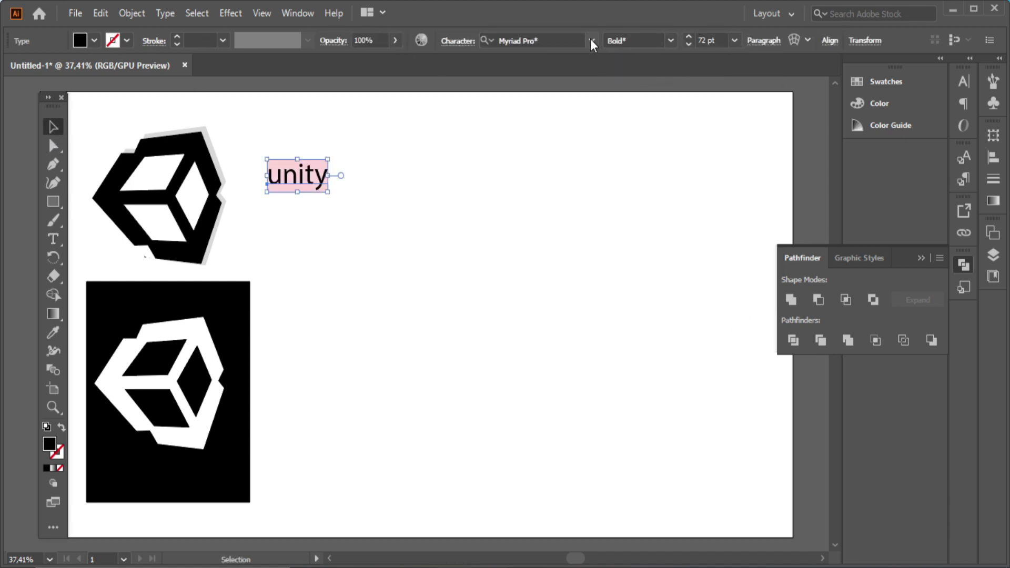
pyautogui.click(592, 40)
pyautogui.click(617, 267)
# Enlarge the whole unity text to 300 pt.
pyautogui.doubleClick(305, 183)
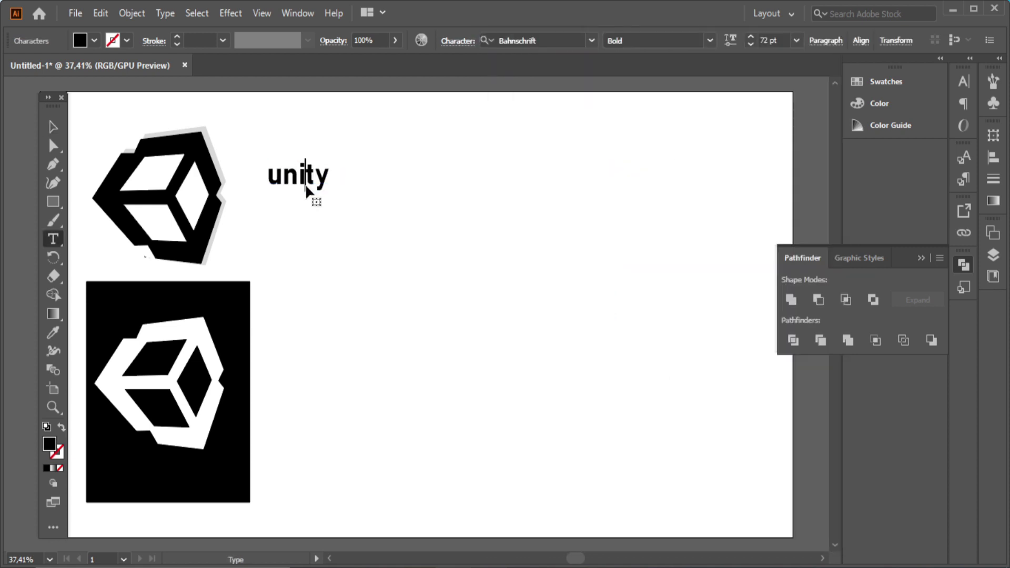
pyautogui.hotkey('ctrl', 'a')
pyautogui.moveTo(773, 40); pyautogui.dragTo(758, 42)
pyautogui.write('100')
pyautogui.press('Return')
pyautogui.click(773, 40)
pyautogui.press('BackSpace')
pyautogui.press('BackSpace')
pyautogui.press('BackSpace')
pyautogui.write('300')
pyautogui.press('Return')
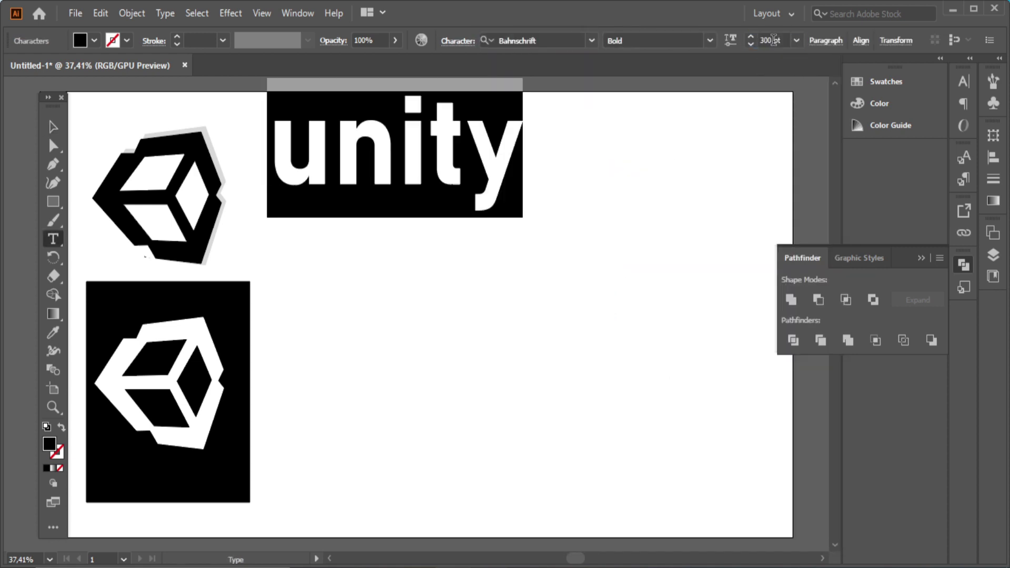
# Scale the unity text down slightly and place it right beside the original logo.
pyautogui.press('Escape')
pyautogui.moveTo(413, 161); pyautogui.dragTo(380, 209)
pyautogui.moveTo(235, 135); pyautogui.dragTo(256, 149)
pyautogui.moveTo(343, 198); pyautogui.dragTo(327, 200)
# Duplicate the unity text beside the inverted logo and fill the copy with white.
pyautogui.moveTo(331, 196); pyautogui.dragTo(354, 373)
pyautogui.click(560, 332)
pyautogui.click(243, 345)
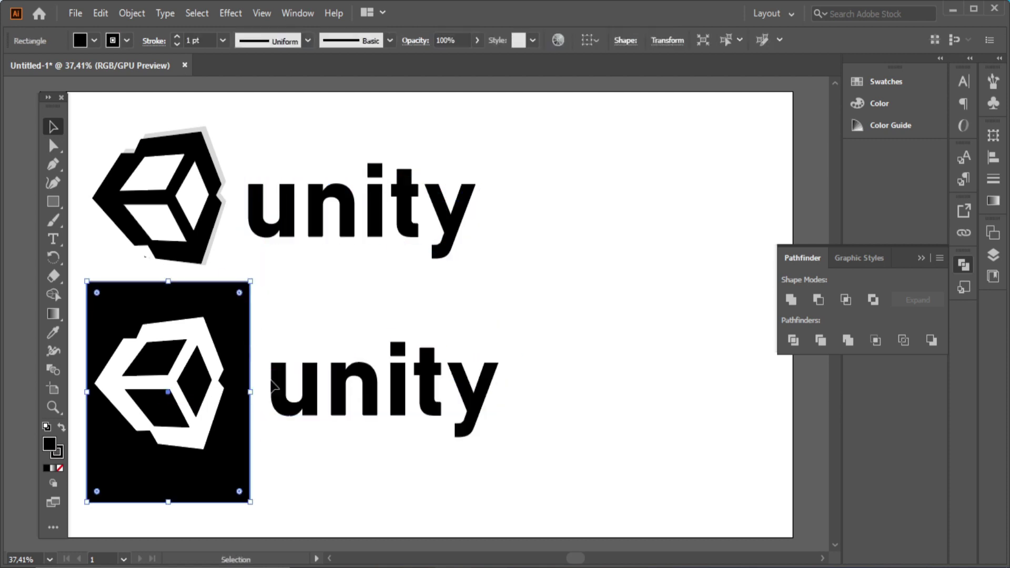
pyautogui.tripleClick(425, 361)
pyautogui.click(95, 40)
pyautogui.click(34, 67)
pyautogui.keyDown('ctrl'); pyautogui.click(266, 134); pyautogui.keyUp('ctrl')
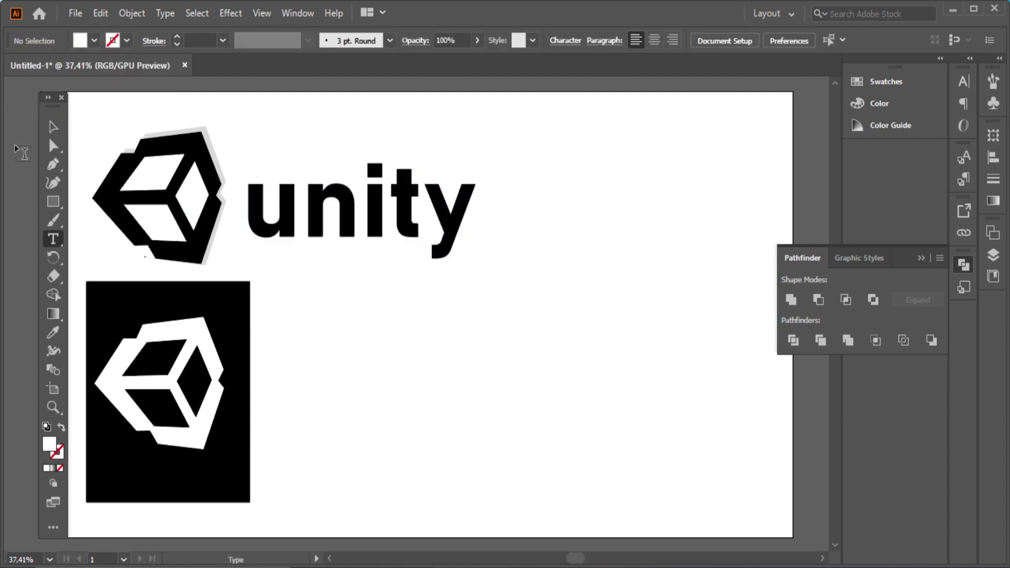
# Draw a wide black rectangle that extends the inverted logo's background to the right at the same height, past the white text.
pyautogui.press('m')
pyautogui.moveTo(250, 282); pyautogui.dragTo(660, 505)
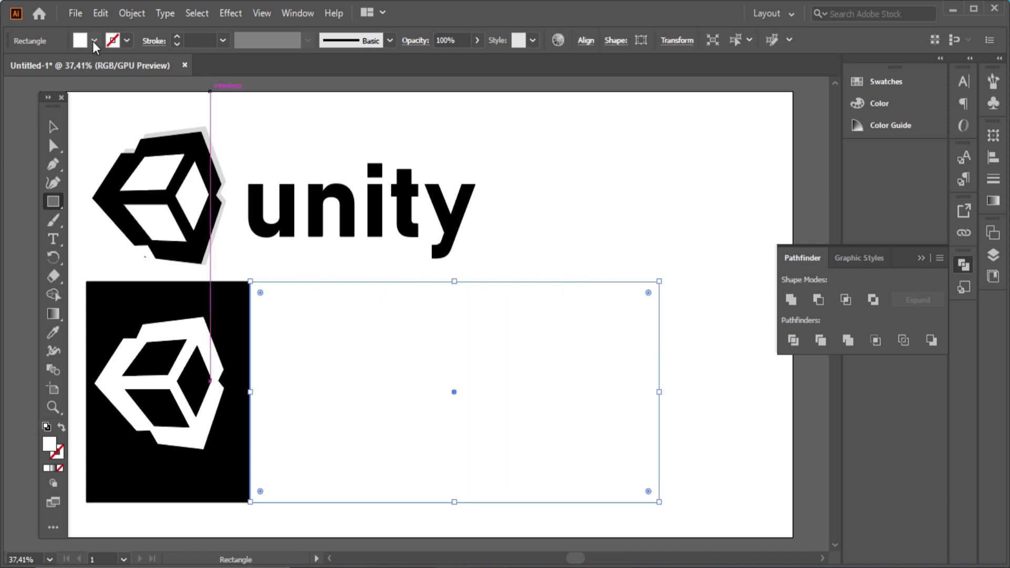
pyautogui.click(93, 41)
pyautogui.click(46, 73)
# Bring the white unity text to the front and set the new black rectangle behind it, in line with the inverted logo's background.
pyautogui.click(53, 126)
pyautogui.moveTo(440, 332); pyautogui.dragTo(431, 197)
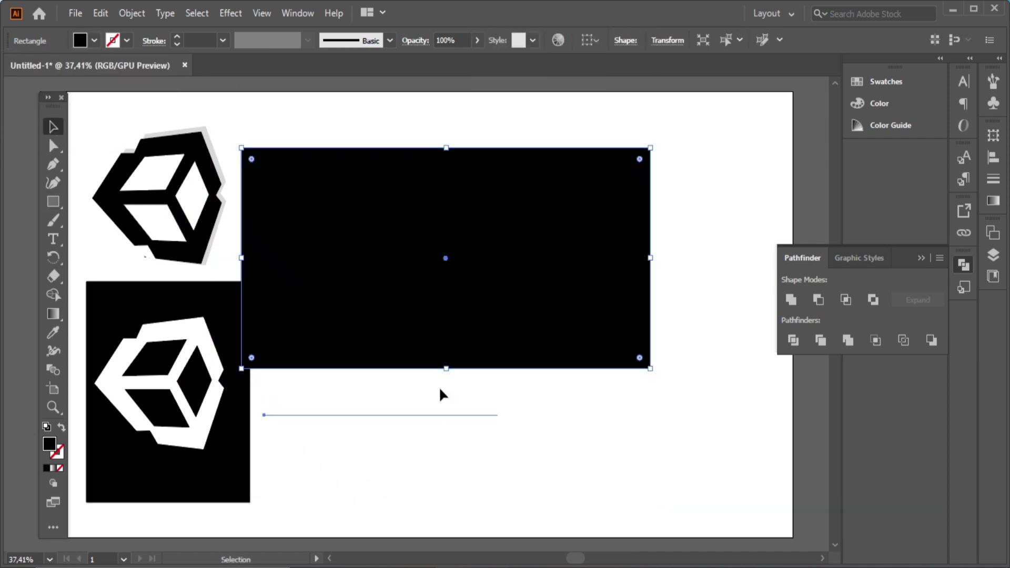
pyautogui.click(440, 390)
pyautogui.rightClick(440, 389)
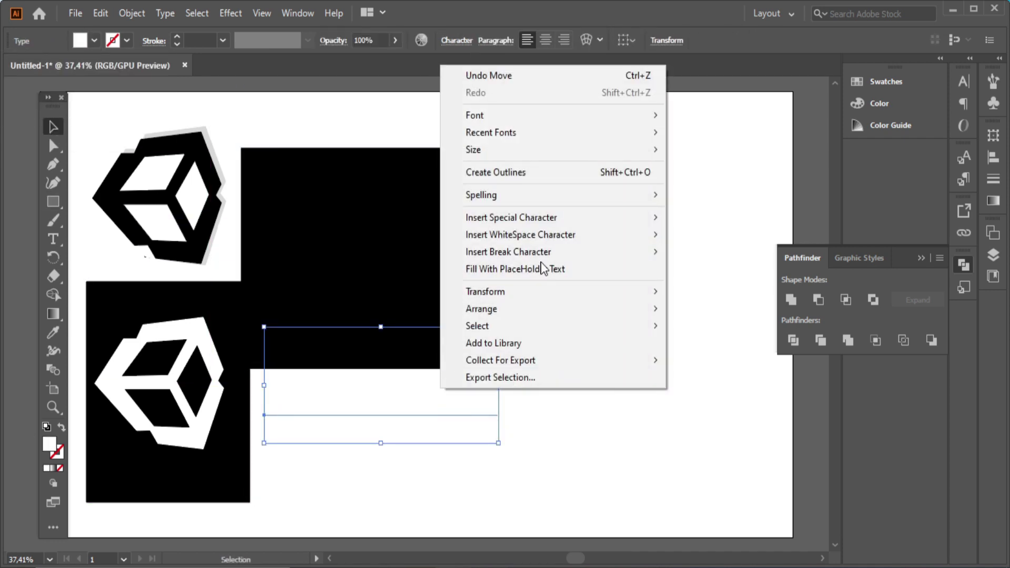
pyautogui.moveTo(554, 304)
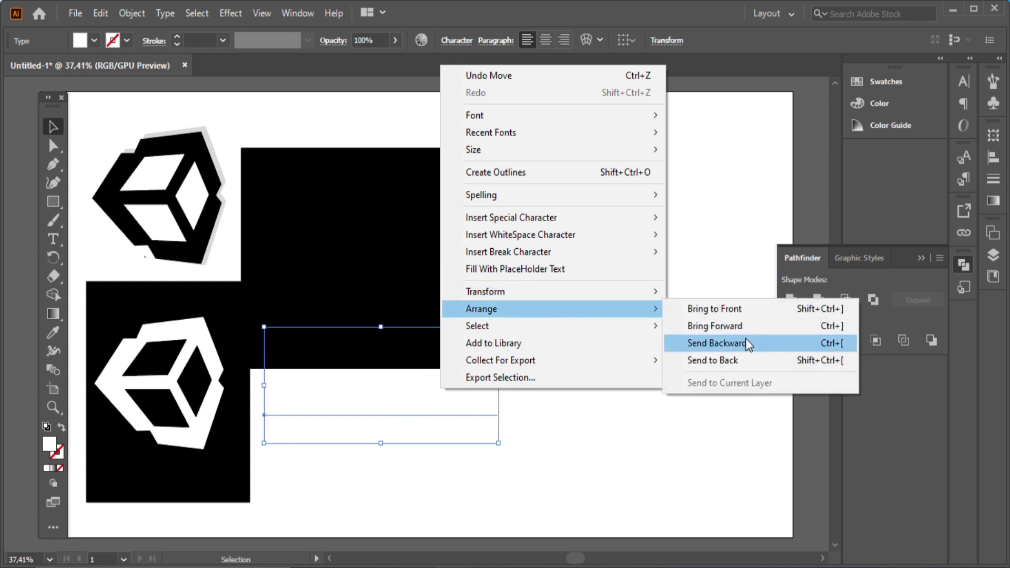
pyautogui.click(729, 311)
pyautogui.click(665, 241)
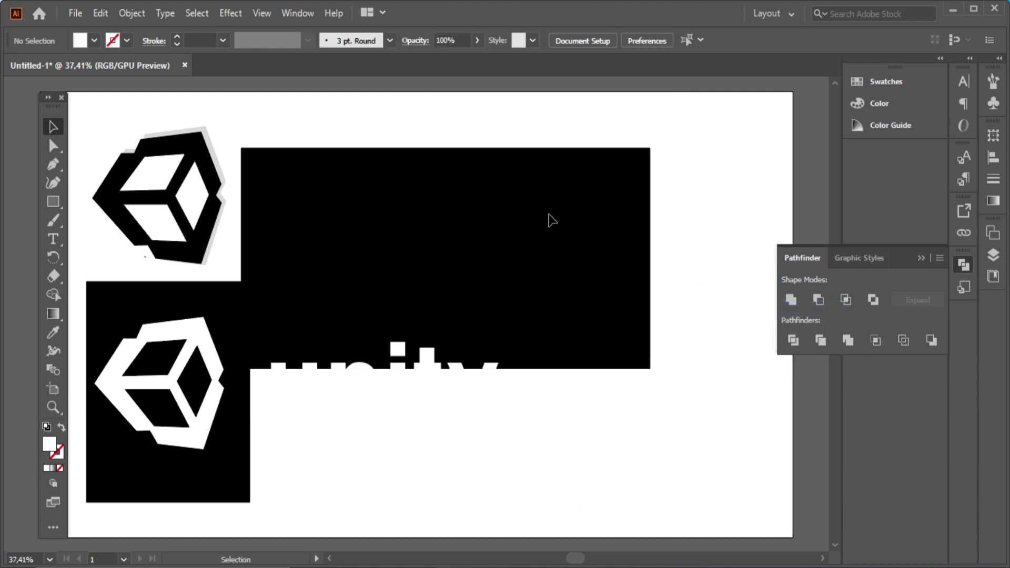
pyautogui.moveTo(549, 220); pyautogui.dragTo(544, 349)
pyautogui.click(680, 310)
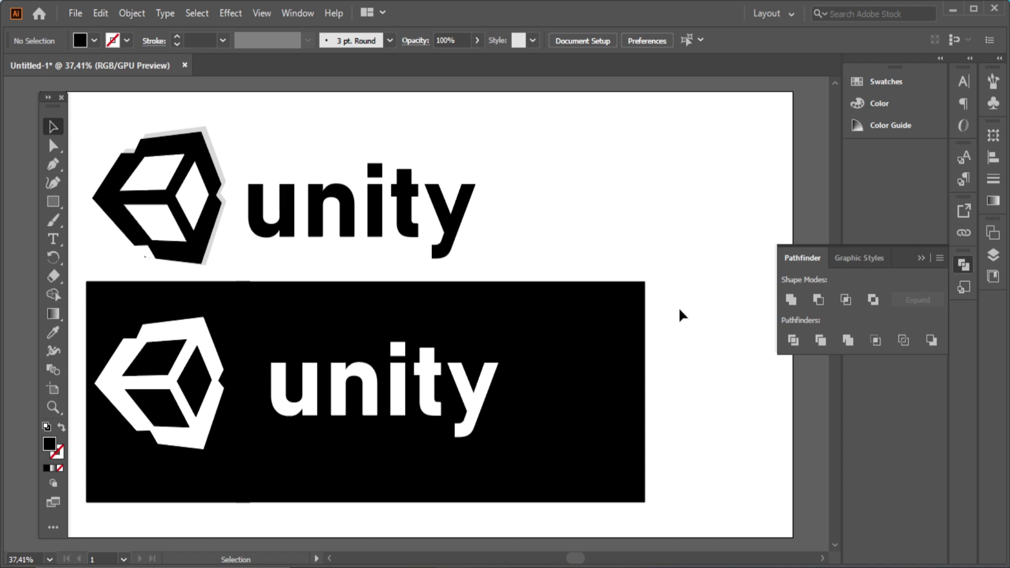